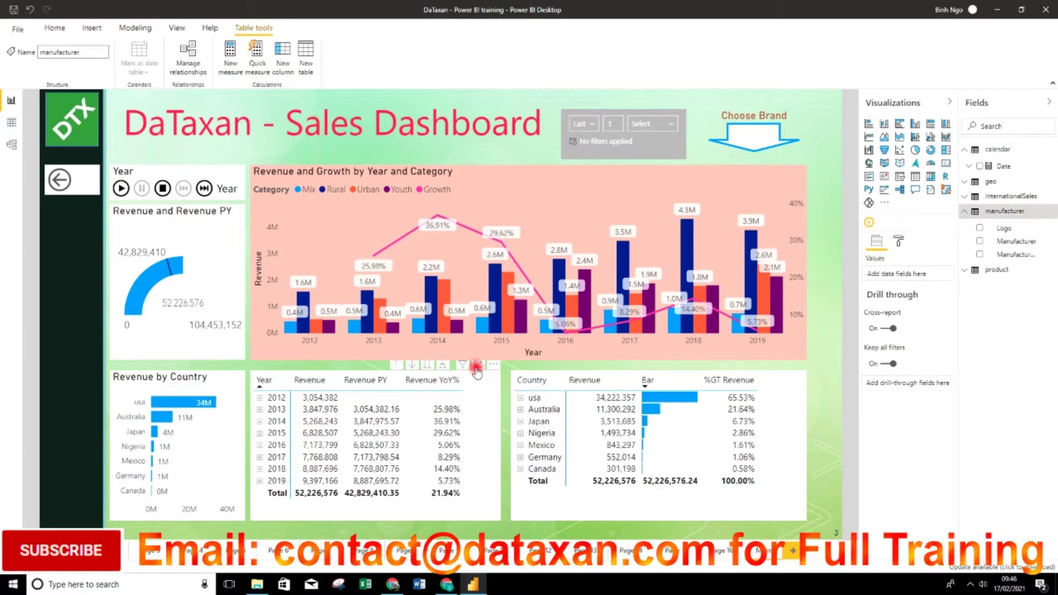
Step: Examine the yearly revenue matrix in focus mode, expand the InternationalSales fields, and return to the report
{"action": "left_click", "coordinate": [476, 366]}
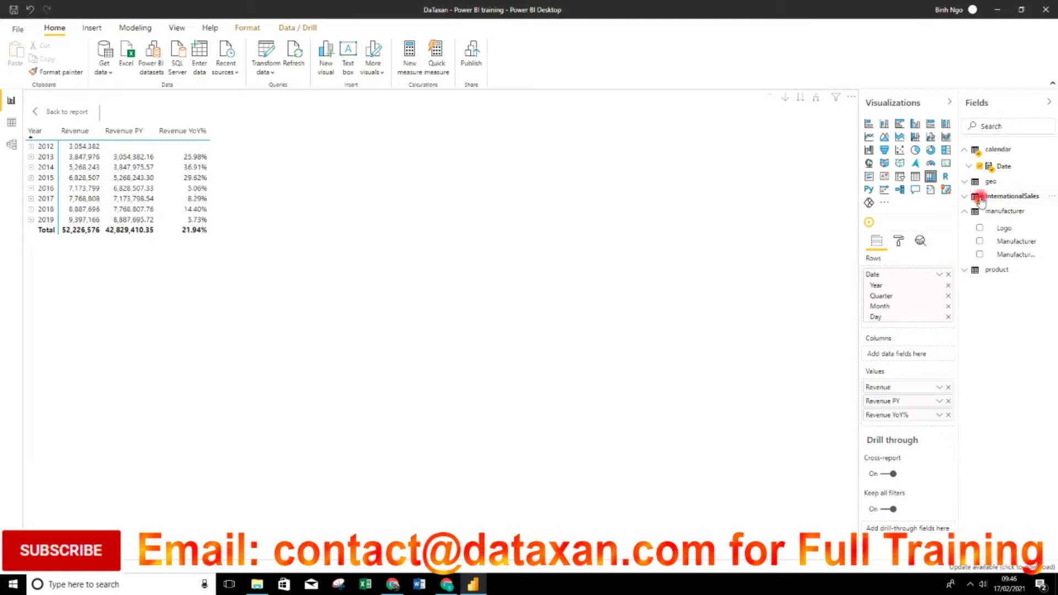
{"action": "left_click", "coordinate": [1013, 196]}
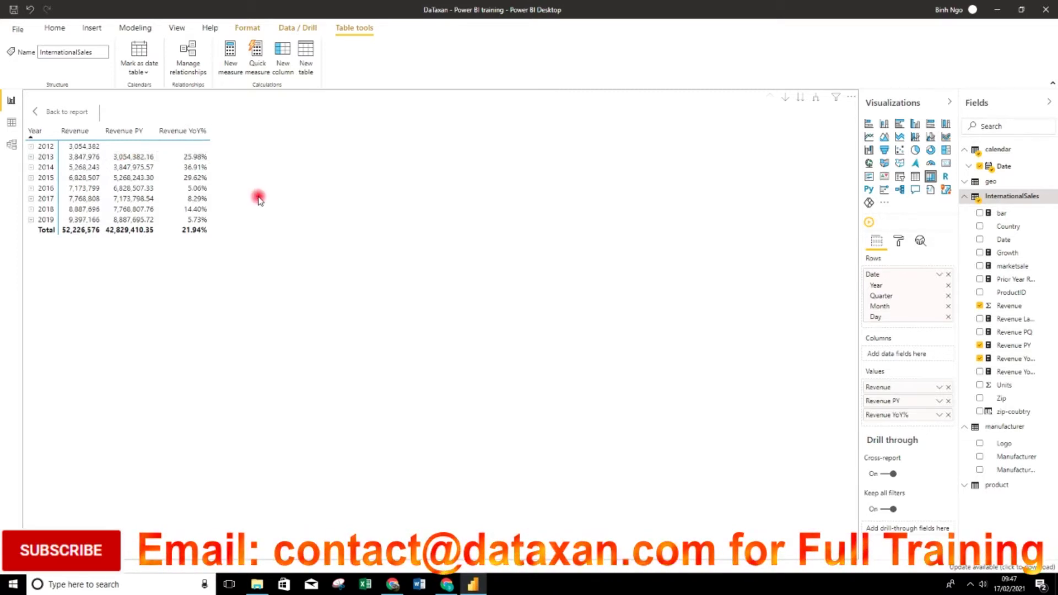
{"action": "left_click", "coordinate": [82, 112]}
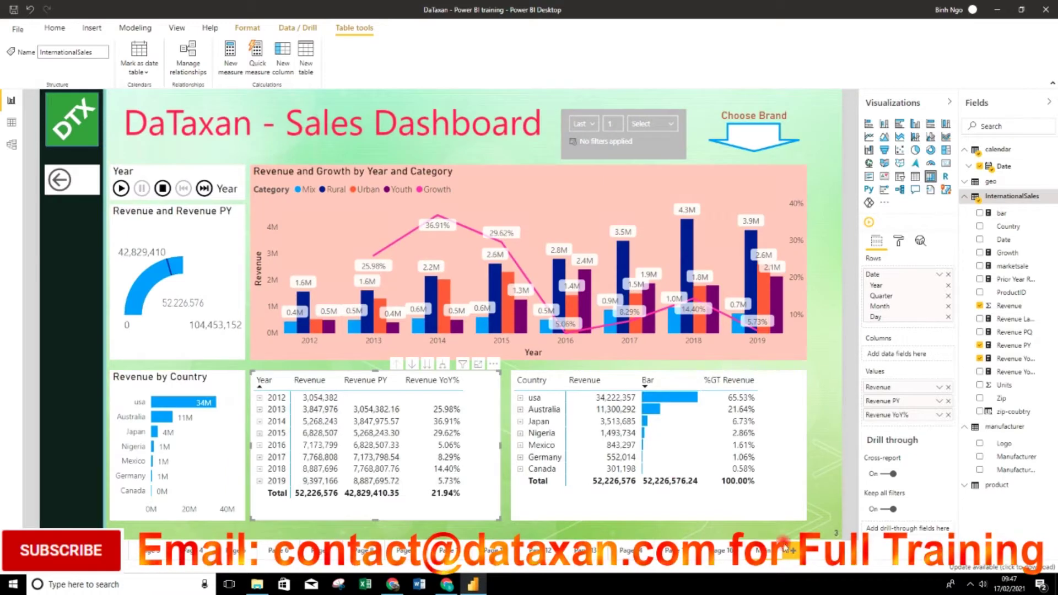
Step: Build an enlarged matrix of Revenue by Date from InternationalSales on a new report page
{"action": "left_click", "coordinate": [793, 557]}
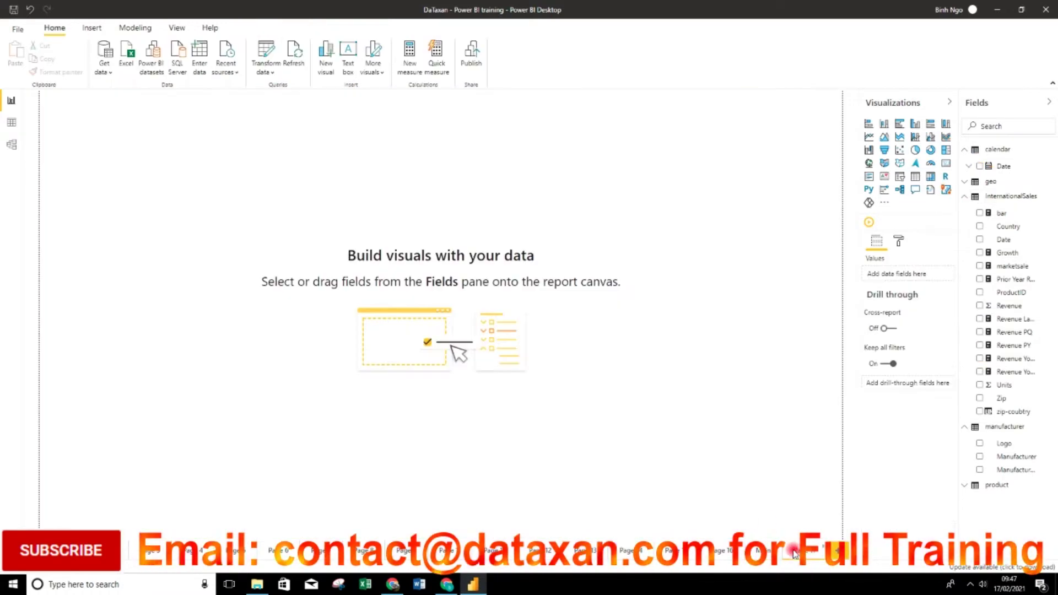
{"action": "left_click", "coordinate": [980, 305]}
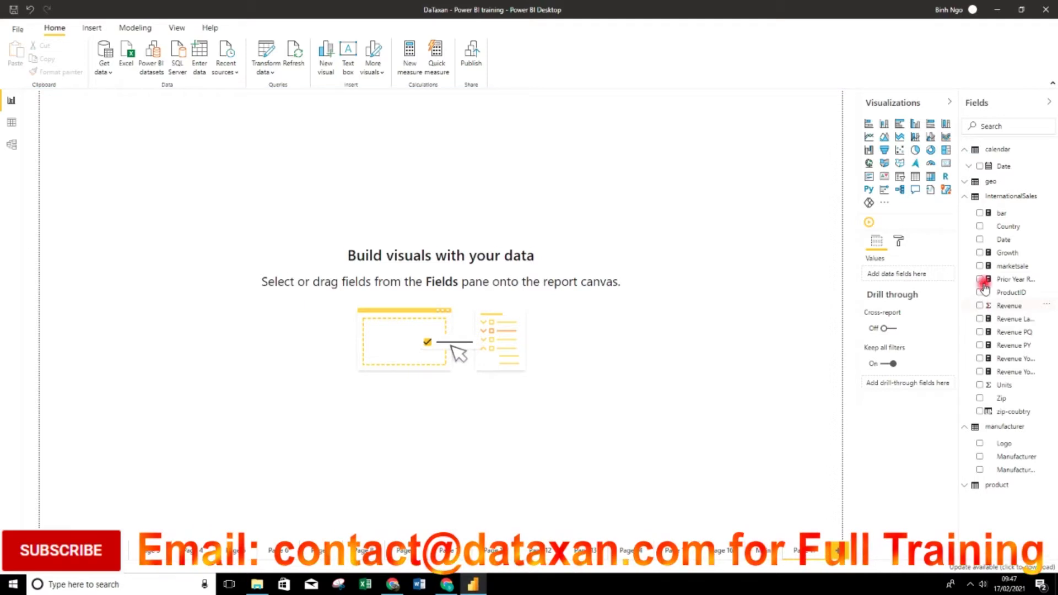
{"action": "left_click", "coordinate": [979, 239]}
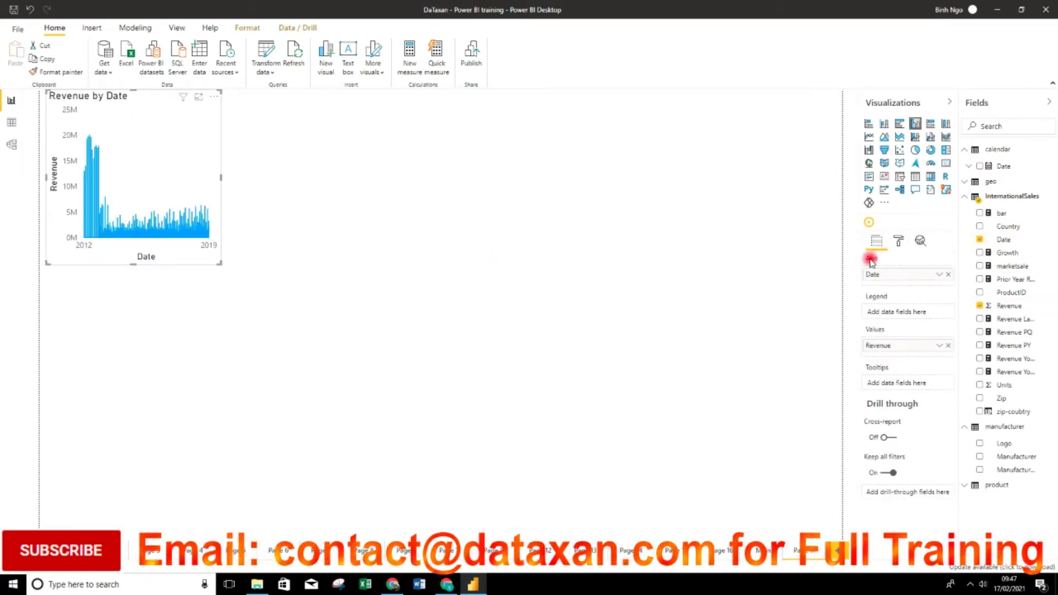
{"action": "left_click", "coordinate": [930, 176]}
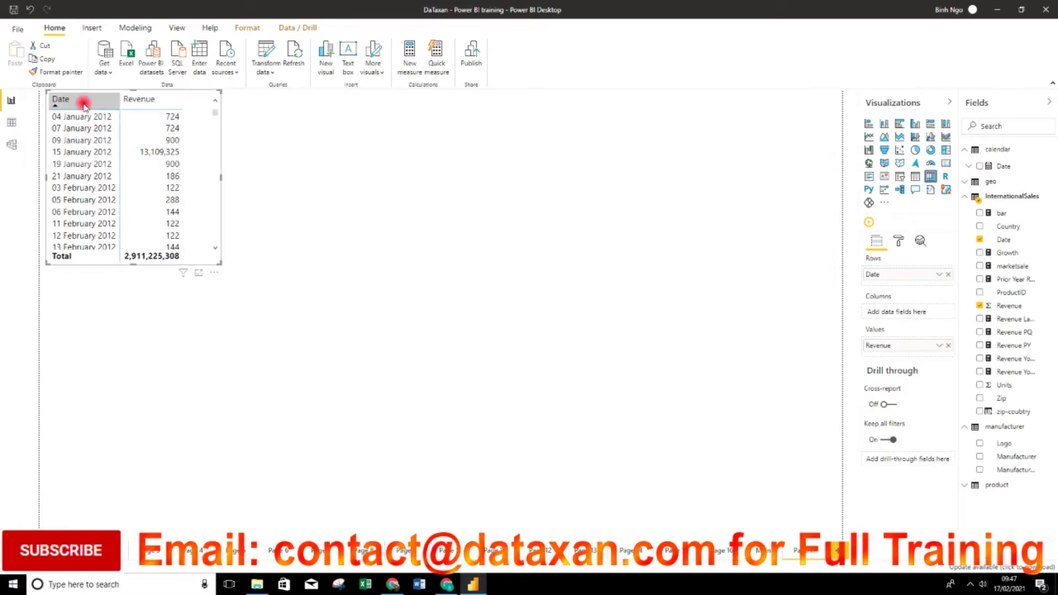
{"action": "left_click_drag", "start_coordinate": [220, 263], "coordinate": [429, 354]}
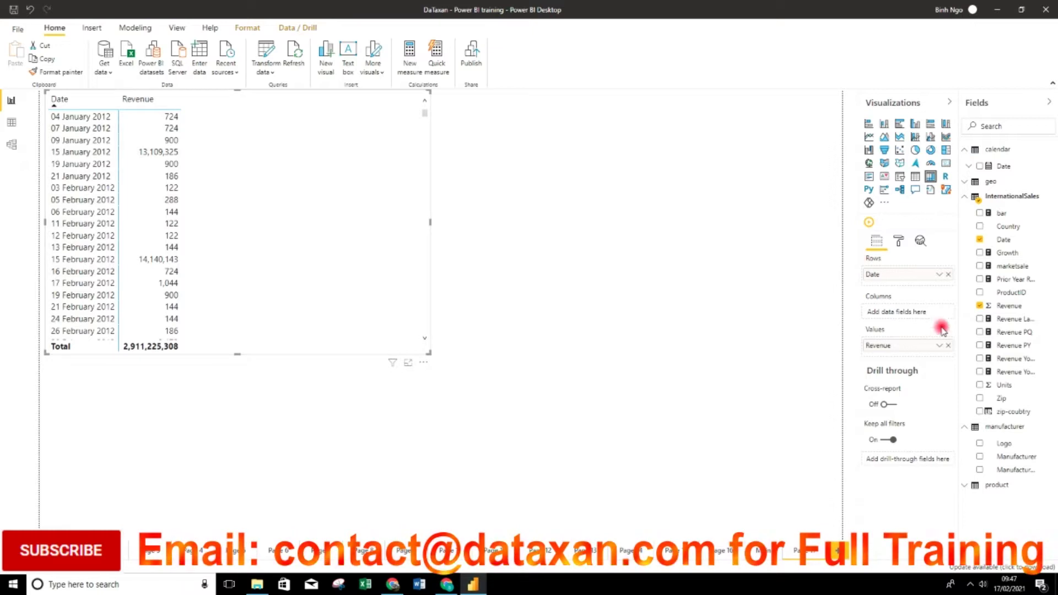
Step: Create an InternationalSales measure named "Prior year Rev" and start its formula with CALCULATE
{"action": "right_click", "coordinate": [1010, 321]}
{"action": "left_click", "coordinate": [1000, 347]}
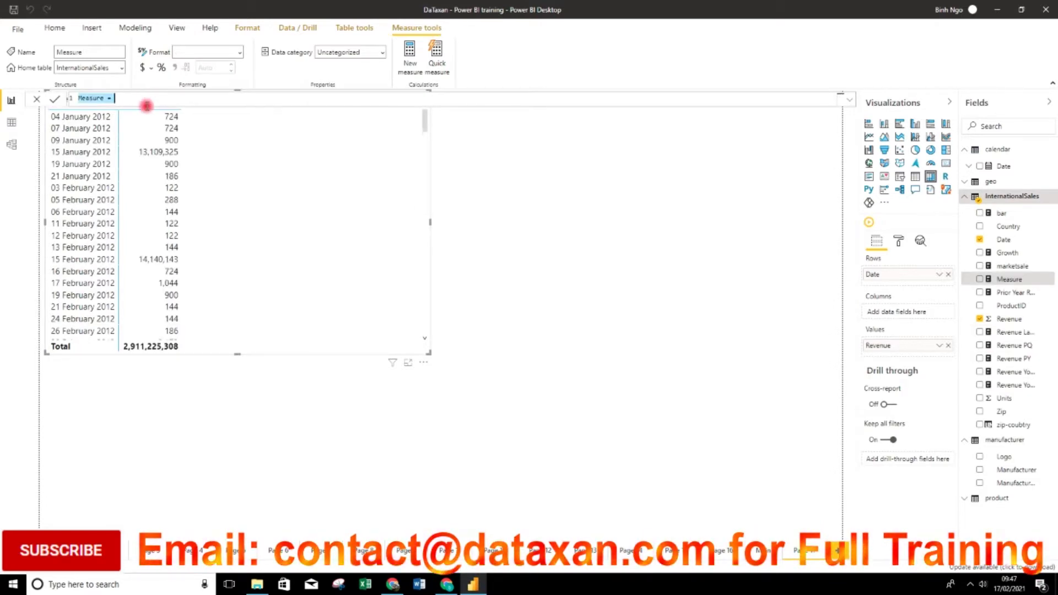
{"action": "type", "text": "Prior y"}
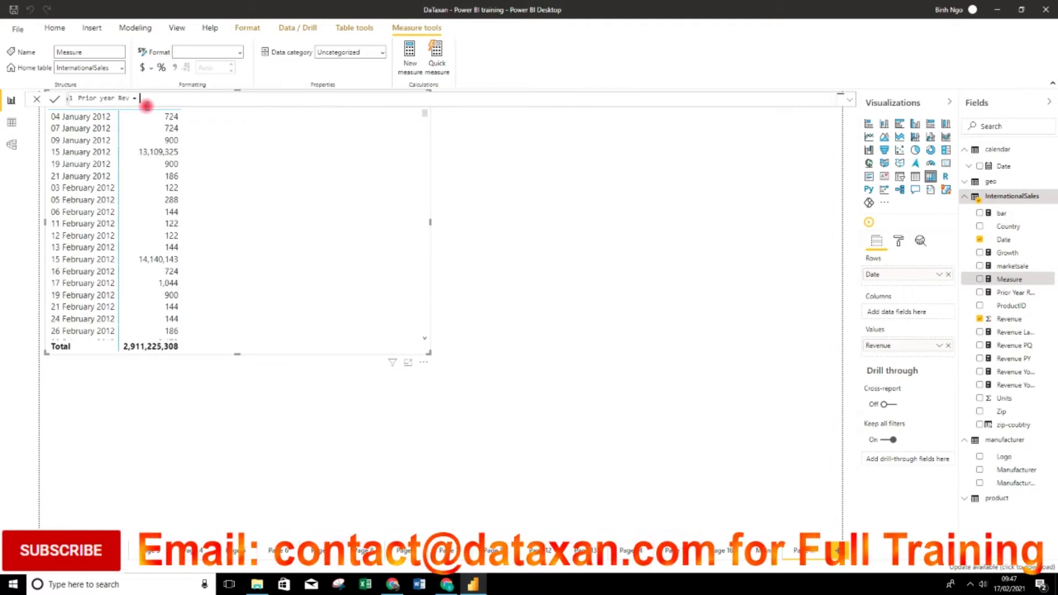
{"action": "type", "text": "cal"}
{"action": "key", "text": "Tab"}
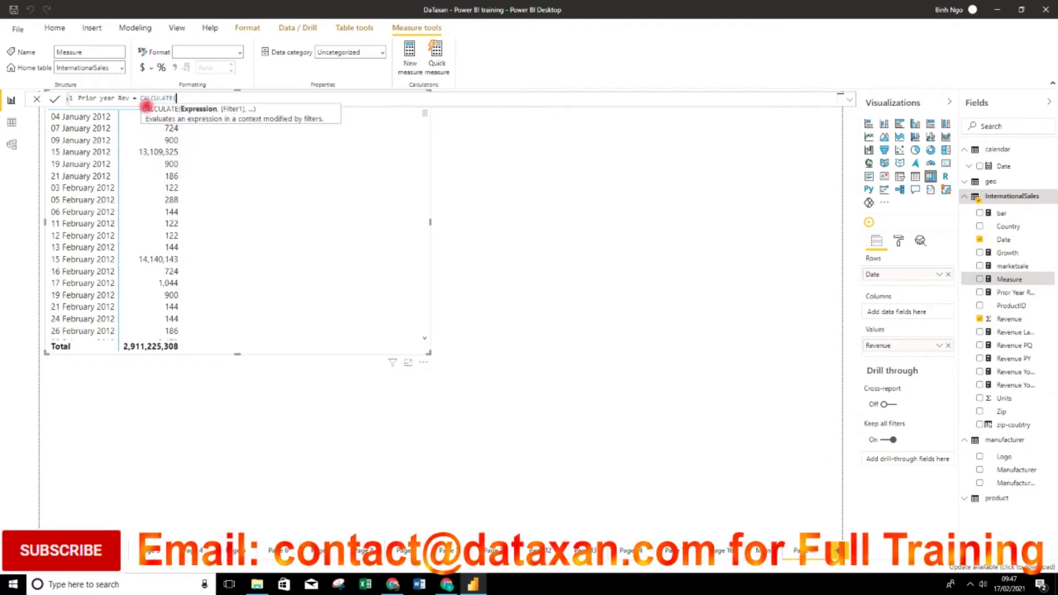
{"action": "type", "text": "reven"}
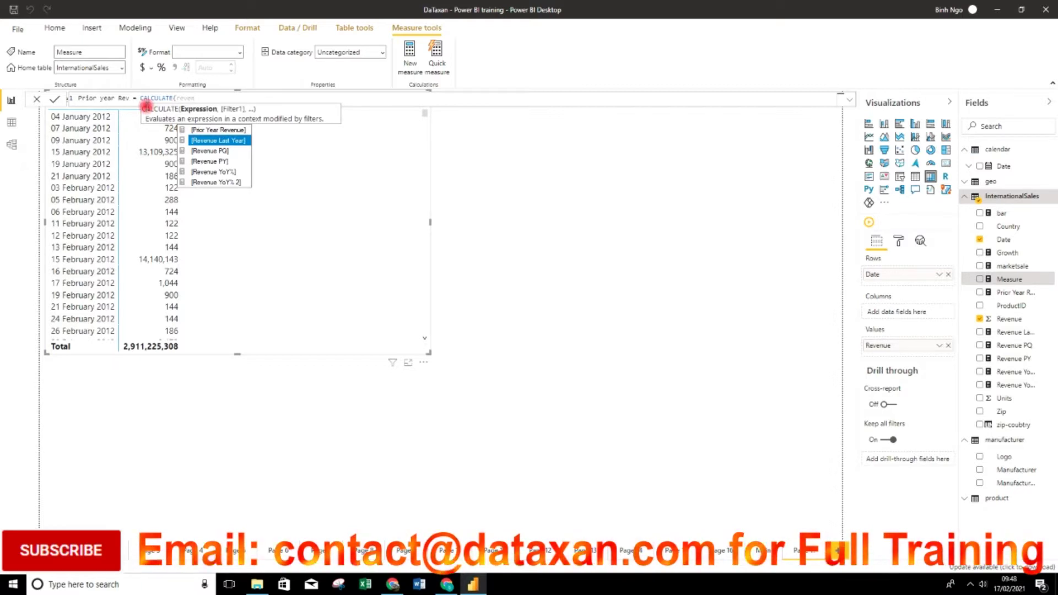
{"action": "key", "text": "BackSpace"}
{"action": "key", "text": "BackSpace"}
{"action": "key", "text": "BackSpace"}
{"action": "key", "text": "BackSpace"}
{"action": "key", "text": "BackSpace"}
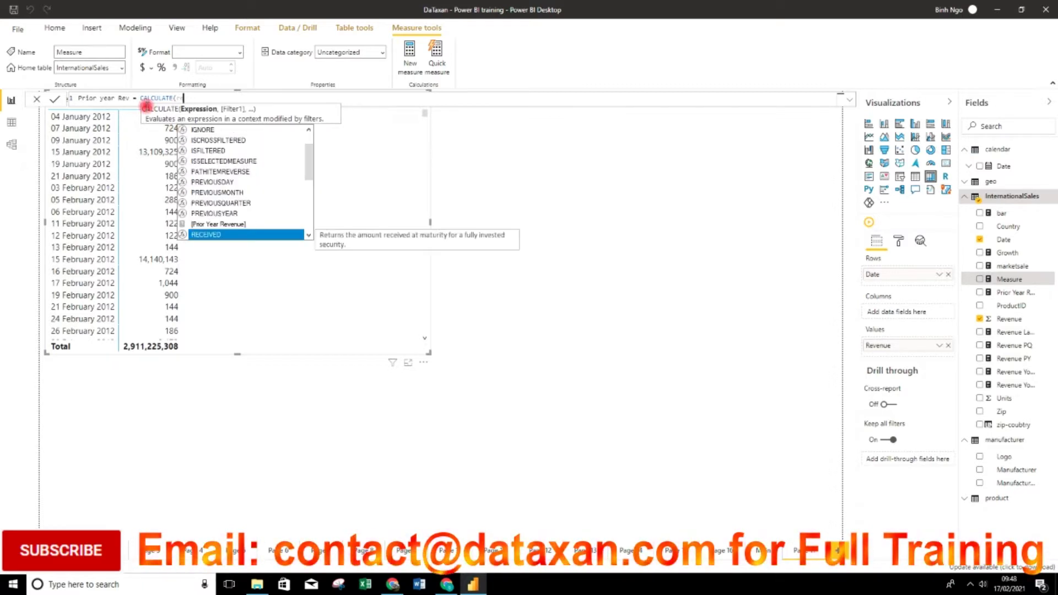
Step: Enter sum(InternationalSales[Revenue]) as the CALCULATE expression in the measure formula
{"action": "type", "text": "sum"}
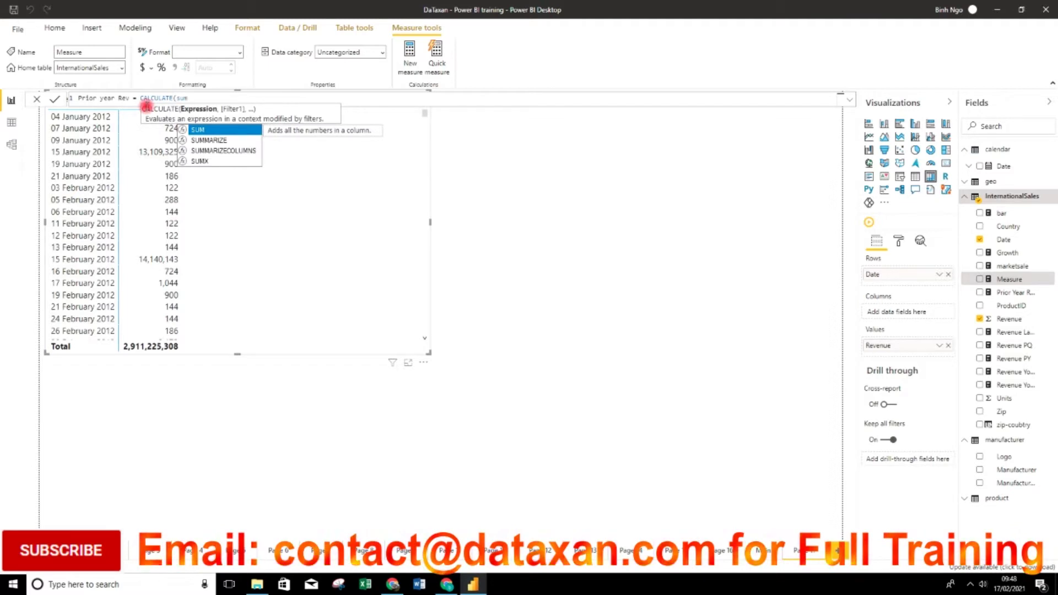
{"action": "type", "text": "(reve"}
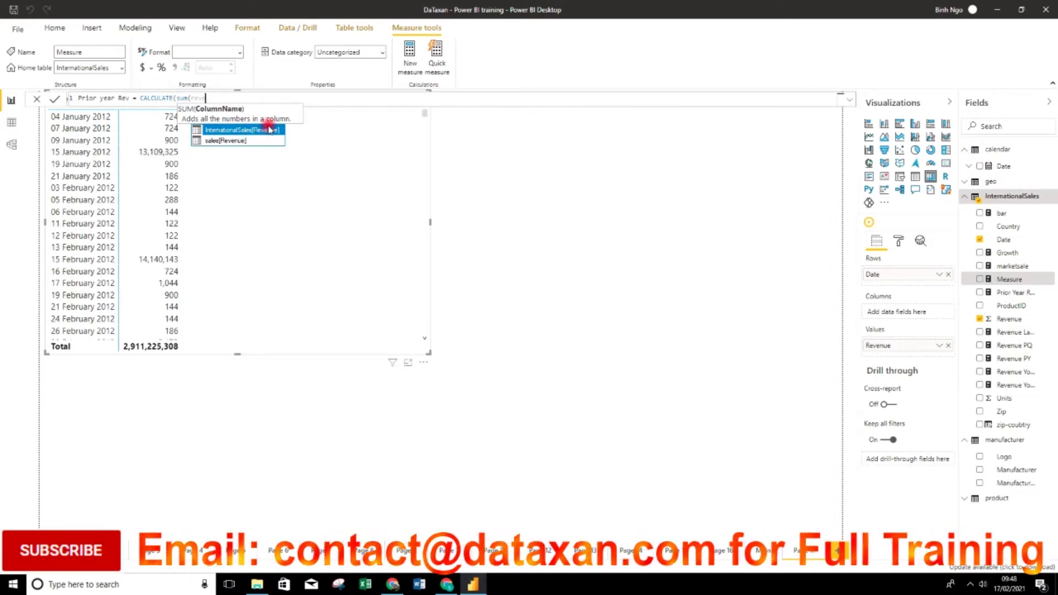
{"action": "left_click", "coordinate": [270, 128]}
{"action": "type", "text": "),"}
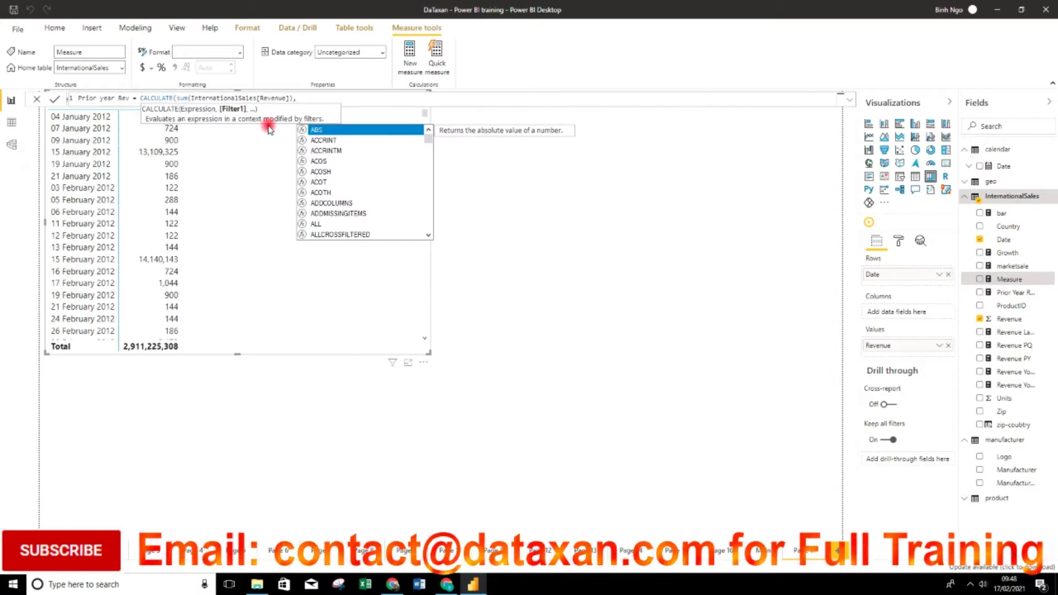
Step: Complete the measure with the filter dateadd(InternationalSales[Date],-1,year), close the brackets and commit the formula
{"action": "type", "text": "dat"}
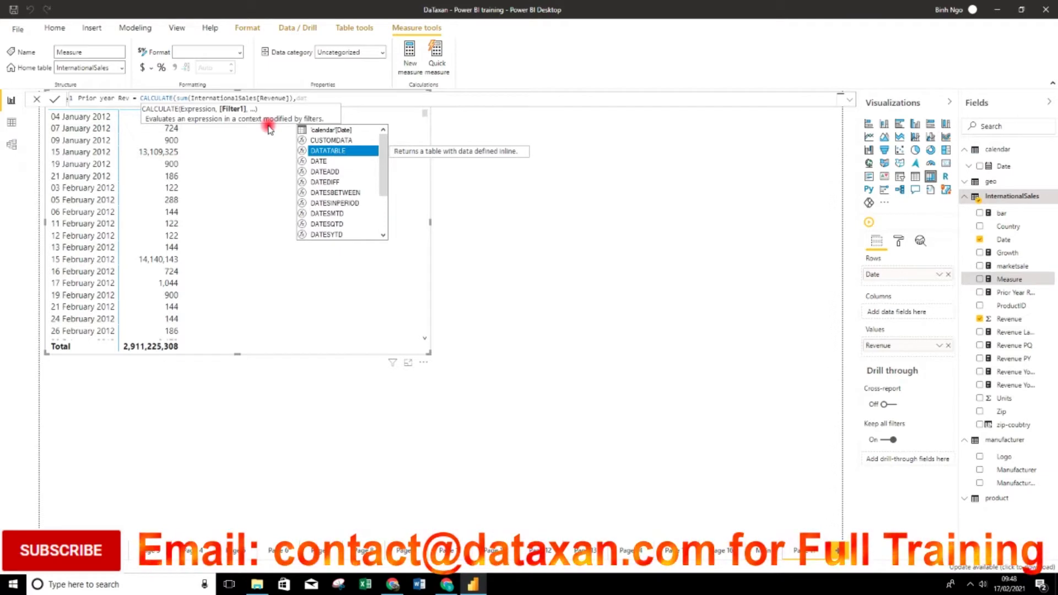
{"action": "type", "text": "eadd"}
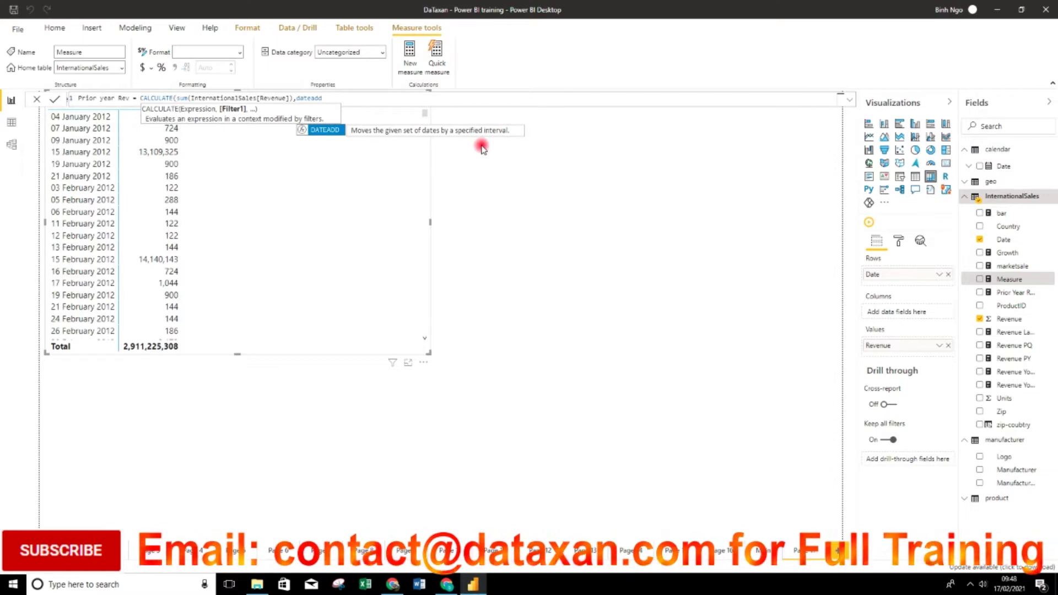
{"action": "type", "text": "("}
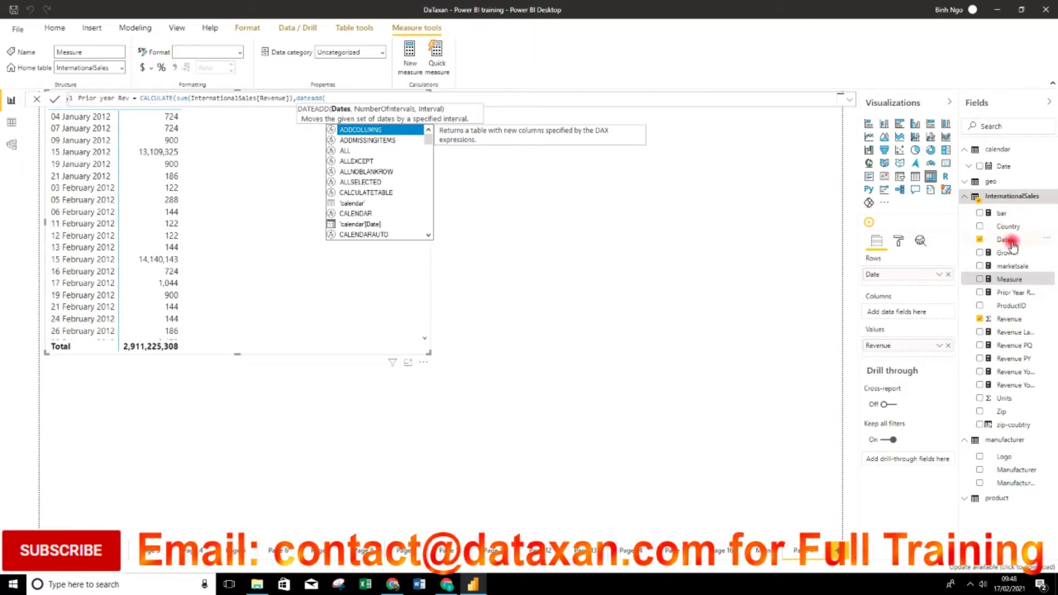
{"action": "type", "text": "date"}
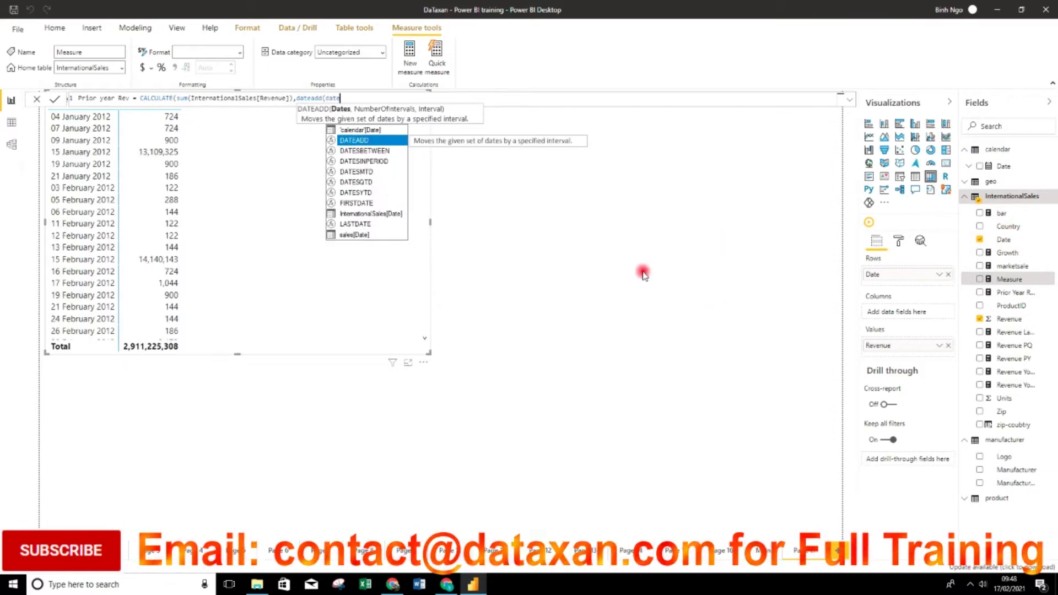
{"action": "double_click", "coordinate": [380, 213]}
{"action": "type", "text": ","}
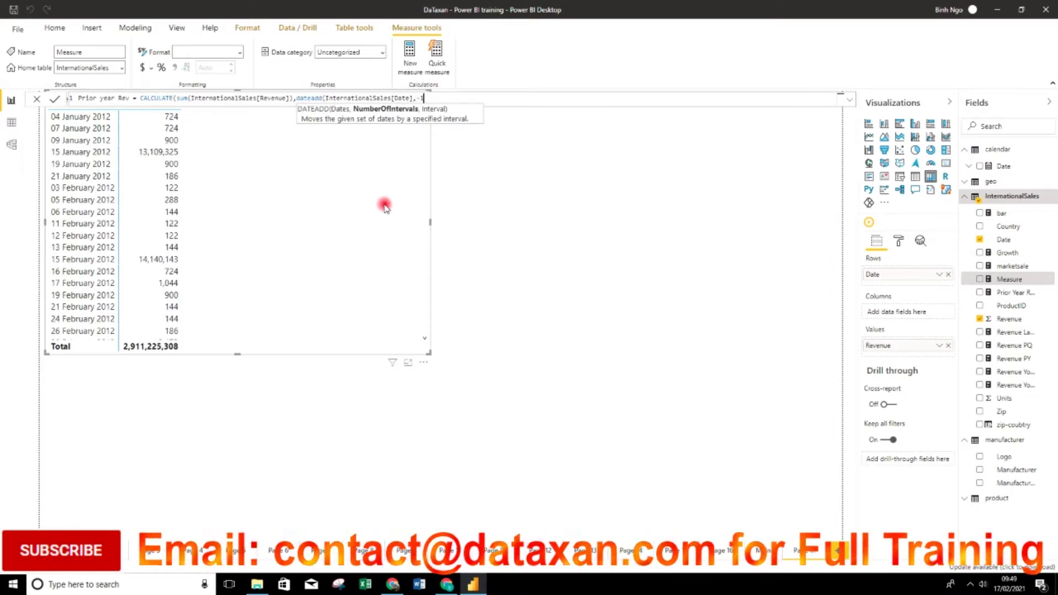
{"action": "type", "text": "-1"}
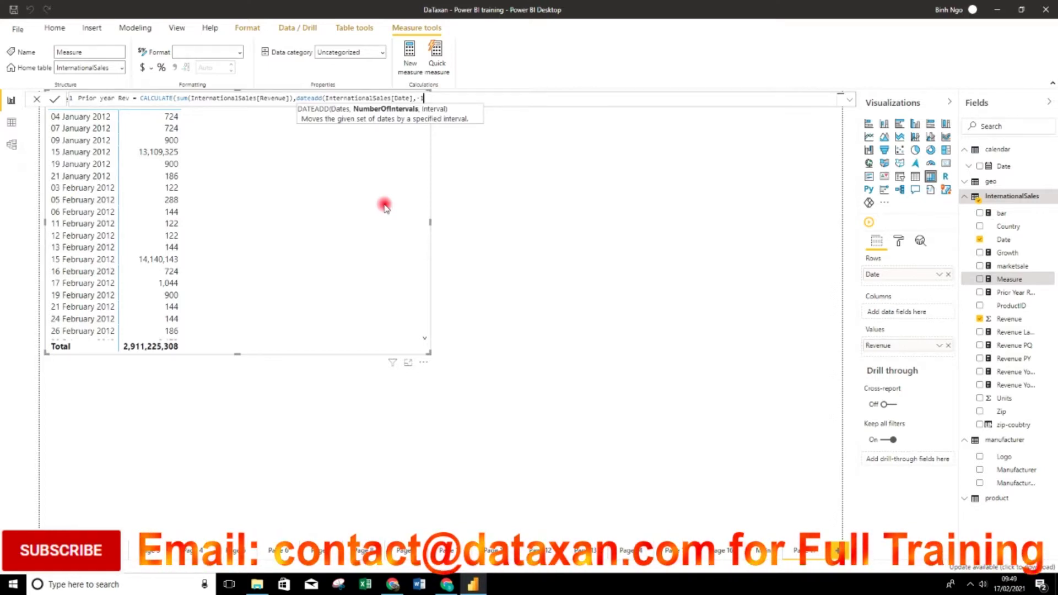
{"action": "type", "text": ",year"}
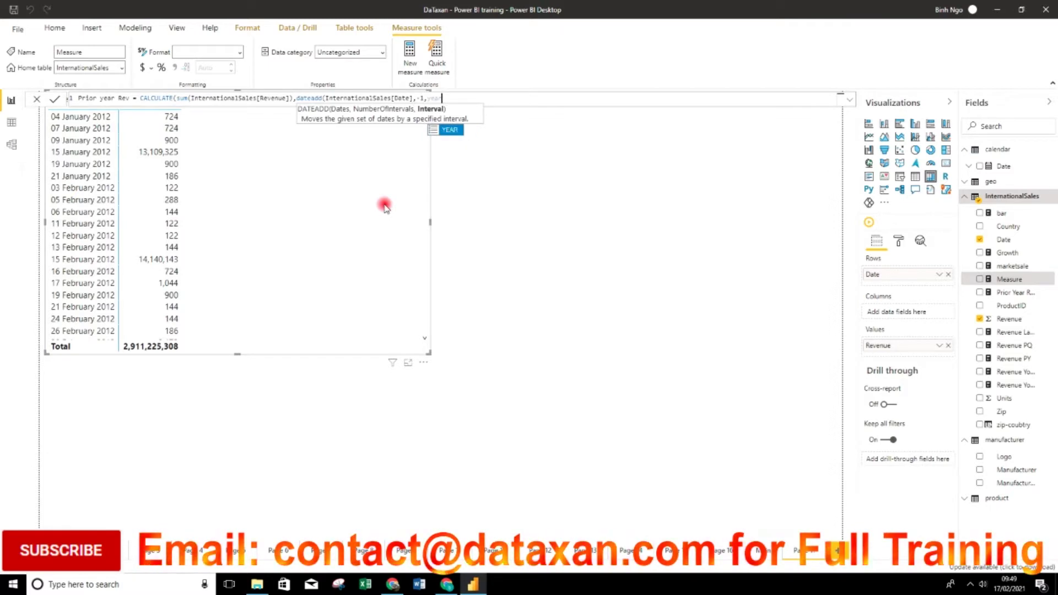
{"action": "type", "text": "))"}
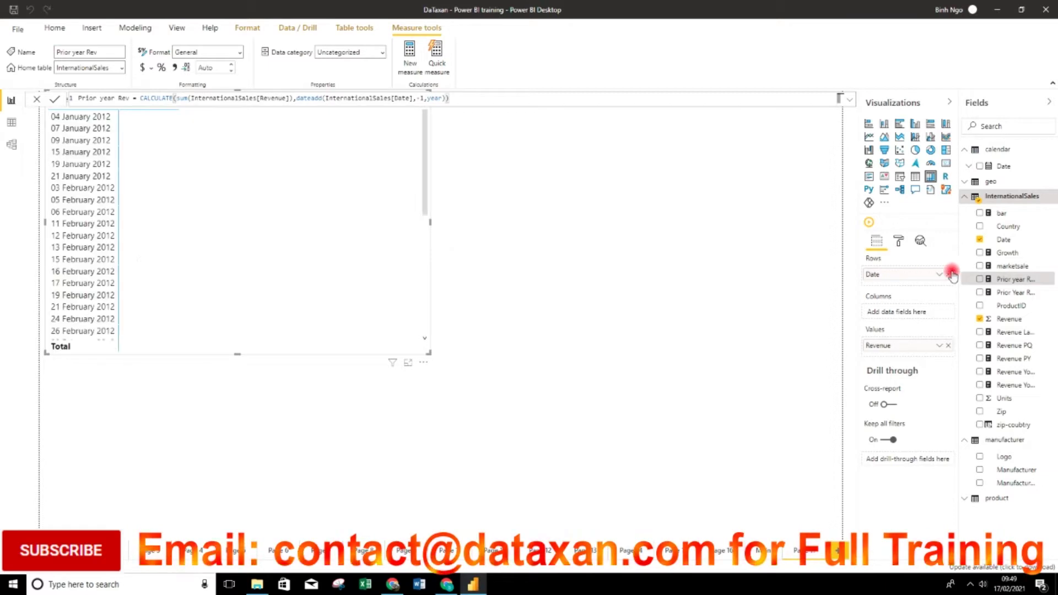
Step: Add the Prior year Rev measure to the matrix values, move the matrix lower on the page, and check its daily rows
{"action": "left_click", "coordinate": [974, 281]}
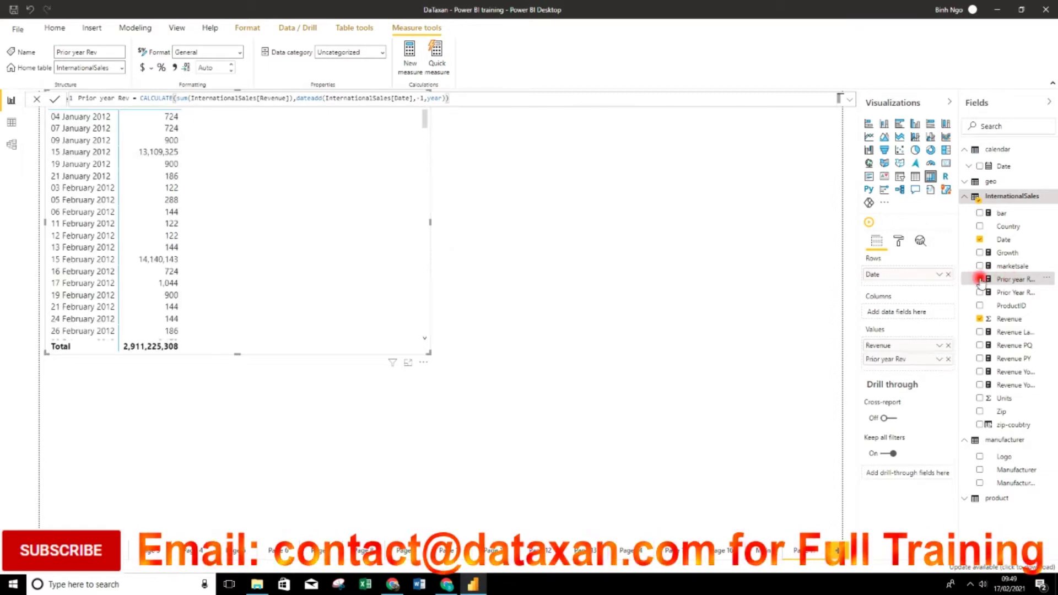
{"action": "left_click_drag", "start_coordinate": [385, 163], "coordinate": [418, 297]}
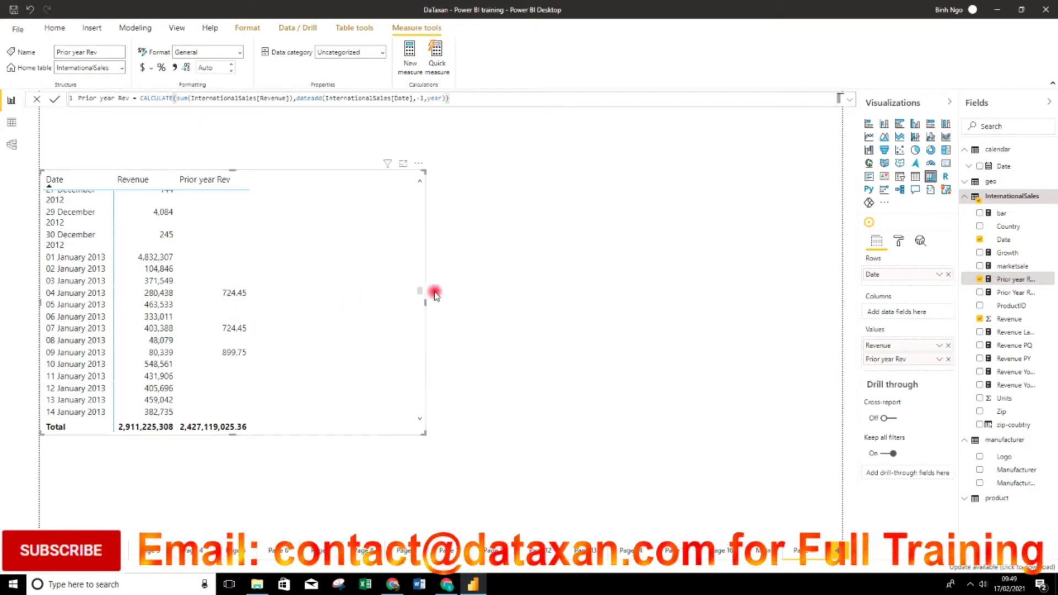
{"action": "left_click_drag", "start_coordinate": [418, 291], "coordinate": [416, 196]}
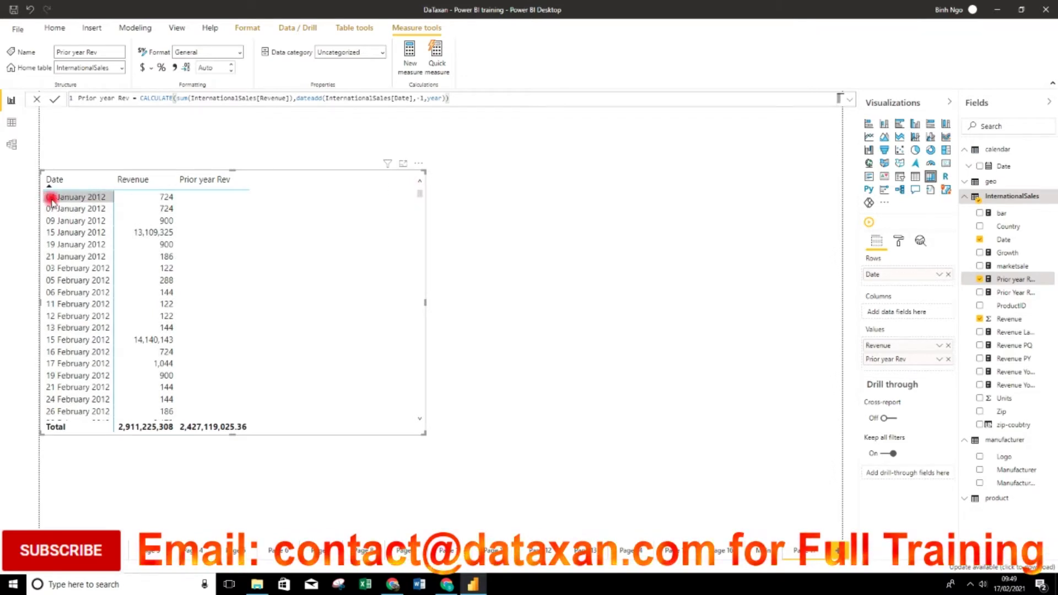
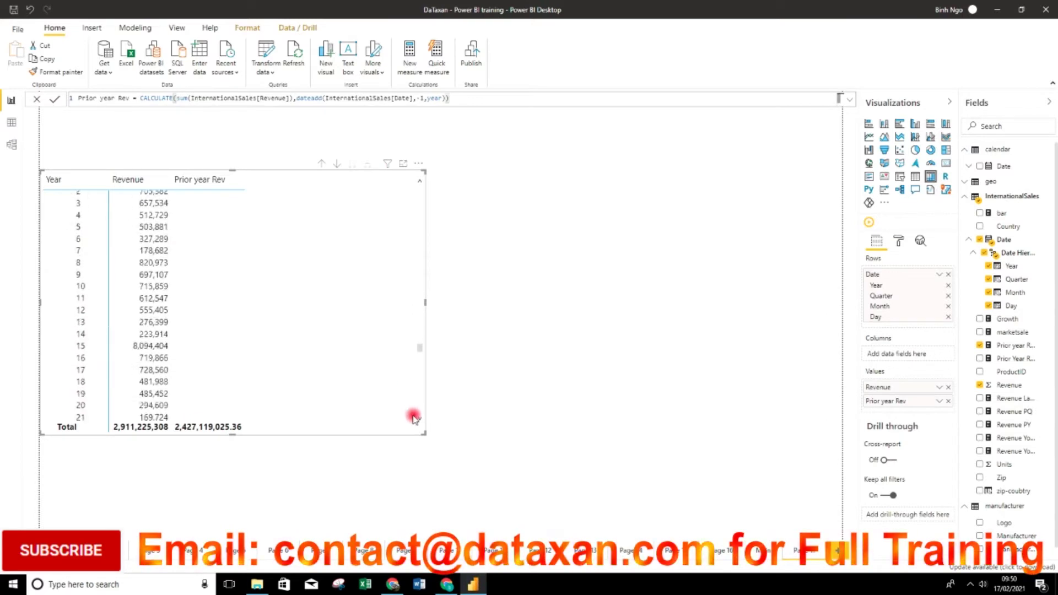
Step: Examine the Prior year Rev column across the expanded quarter, month and day rows of the matrix
{"action": "scroll", "coordinate": [413, 421], "scroll_direction": "down", "scroll_amount": 10}
{"action": "scroll", "coordinate": [410, 427], "scroll_direction": "down", "scroll_amount": 2}
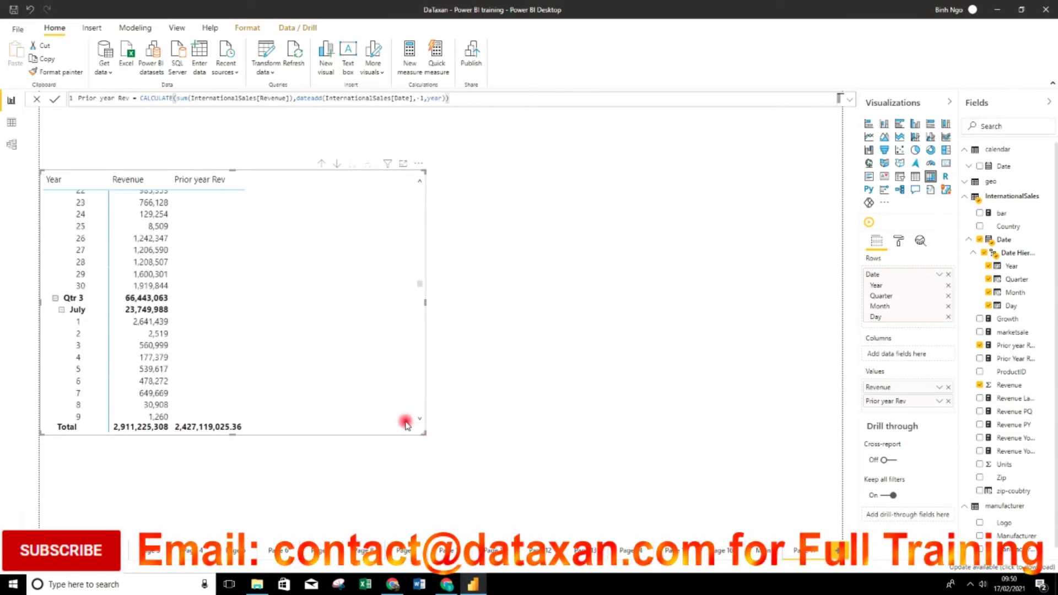
{"action": "scroll", "coordinate": [230, 283], "scroll_direction": "down", "scroll_amount": 5}
{"action": "scroll", "coordinate": [233, 288], "scroll_direction": "down", "scroll_amount": 8}
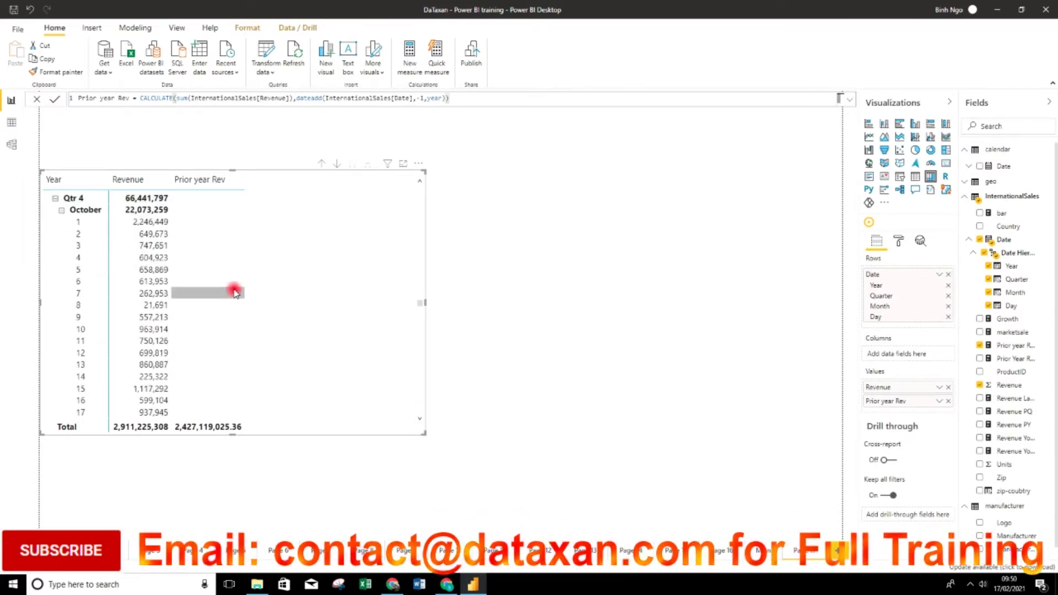
{"action": "scroll", "coordinate": [193, 293], "scroll_direction": "up", "scroll_amount": 10}
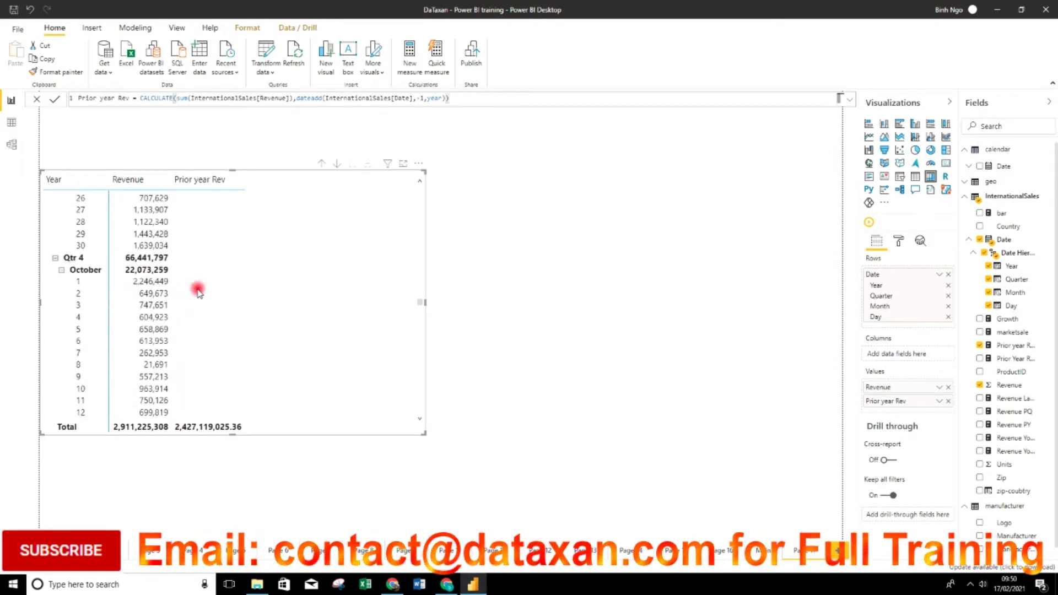
{"action": "scroll", "coordinate": [199, 292], "scroll_direction": "up", "scroll_amount": 12}
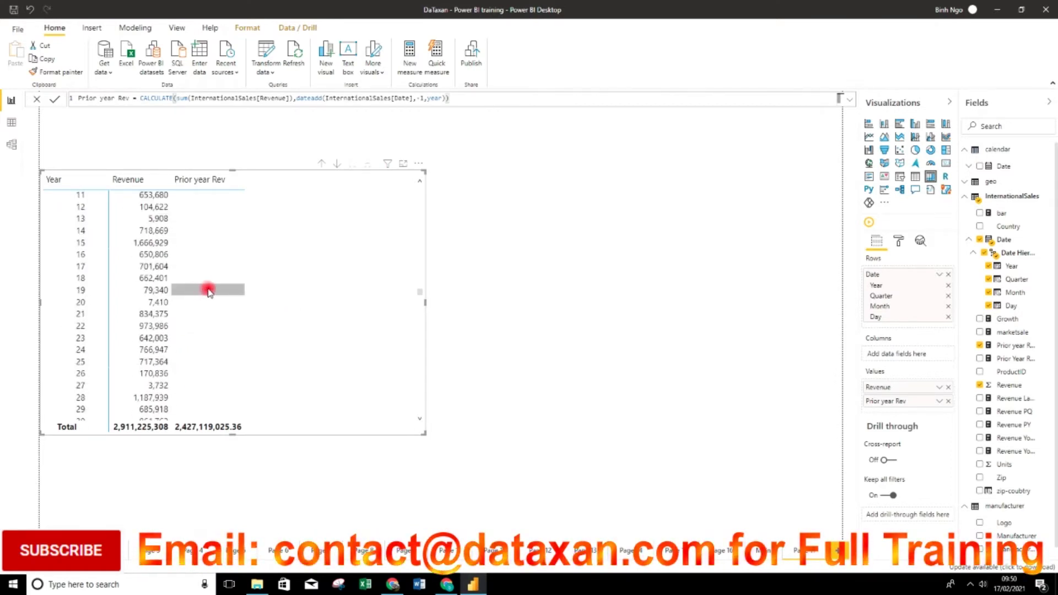
{"action": "scroll", "coordinate": [210, 291], "scroll_direction": "up", "scroll_amount": 1}
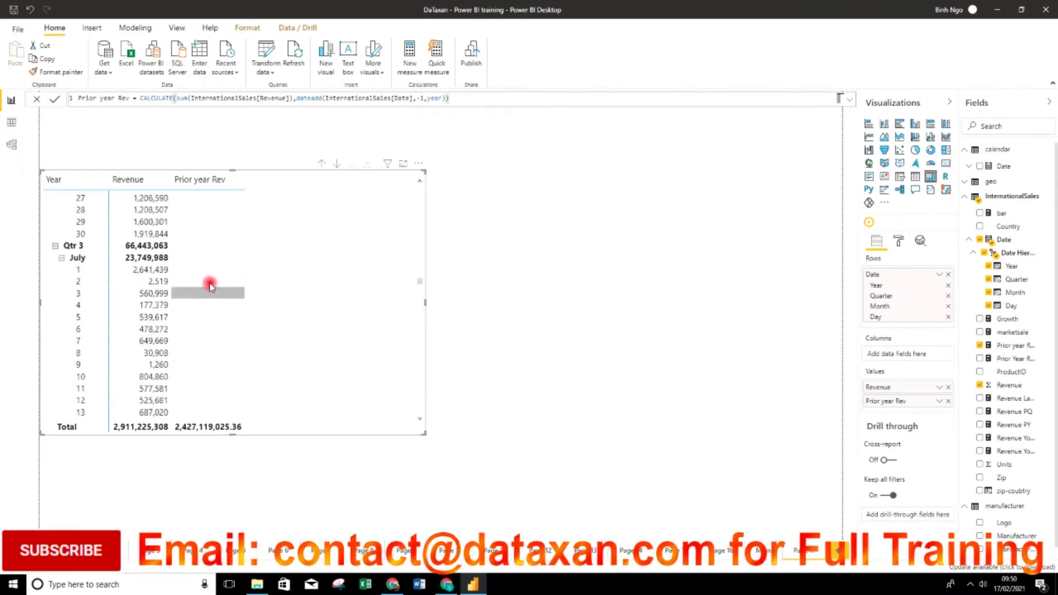
{"action": "scroll", "coordinate": [215, 286], "scroll_direction": "down", "scroll_amount": 5}
{"action": "scroll", "coordinate": [215, 284], "scroll_direction": "up", "scroll_amount": 15}
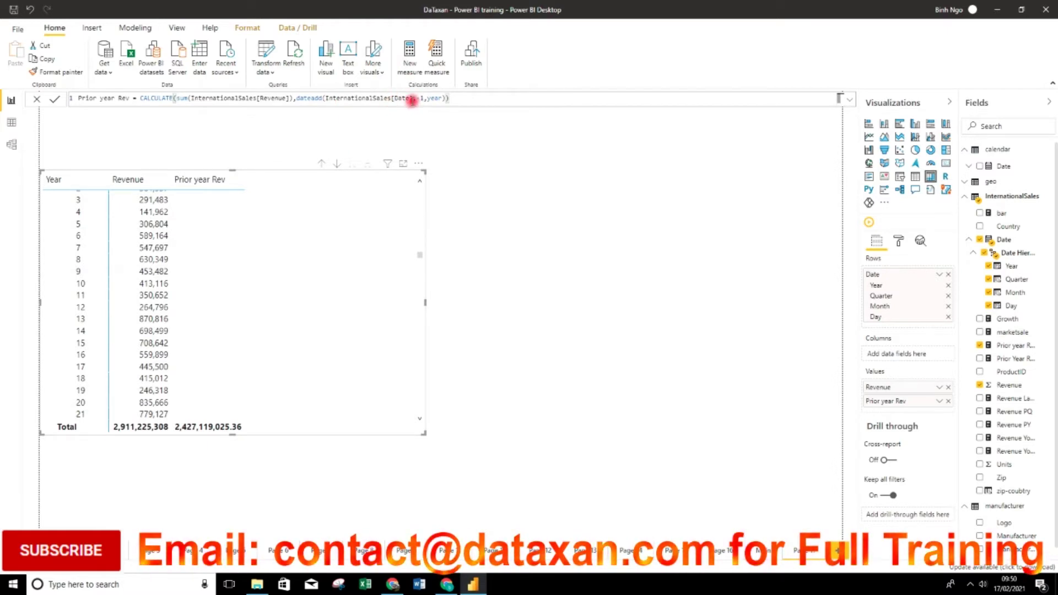
Step: Try the Year level, InternationalSales[Date].[Year], as the date argument of dateadd in the Prior year Rev measure
{"action": "left_click", "coordinate": [412, 98]}
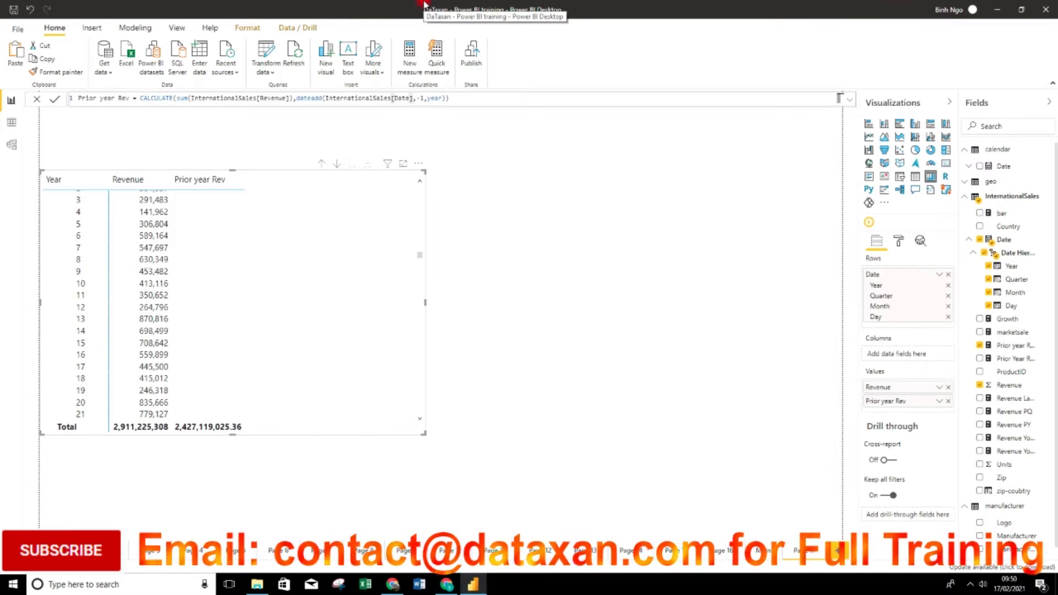
{"action": "type", "text": "."}
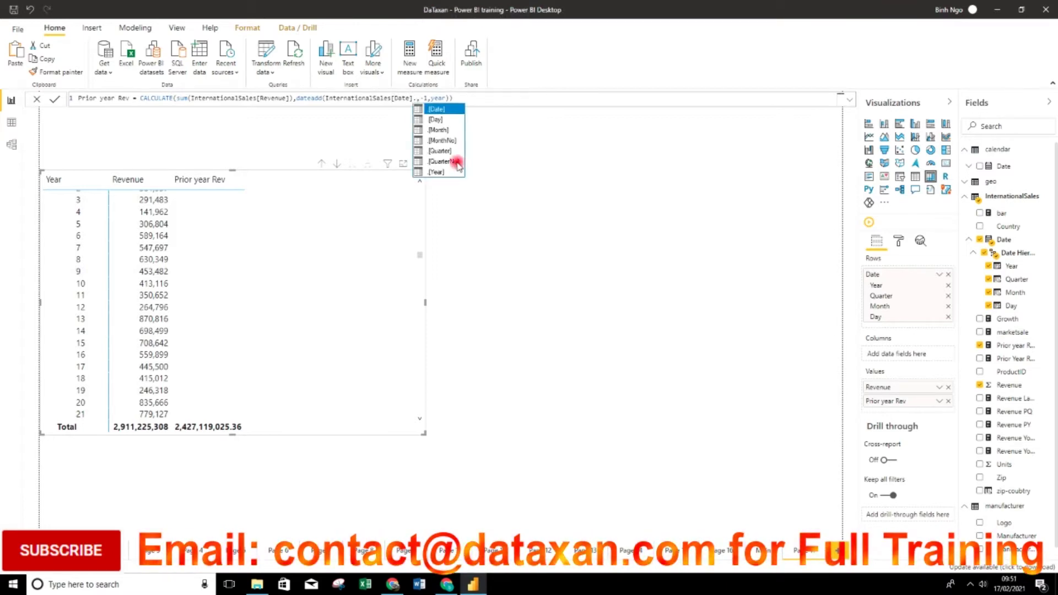
{"action": "left_click", "coordinate": [438, 172]}
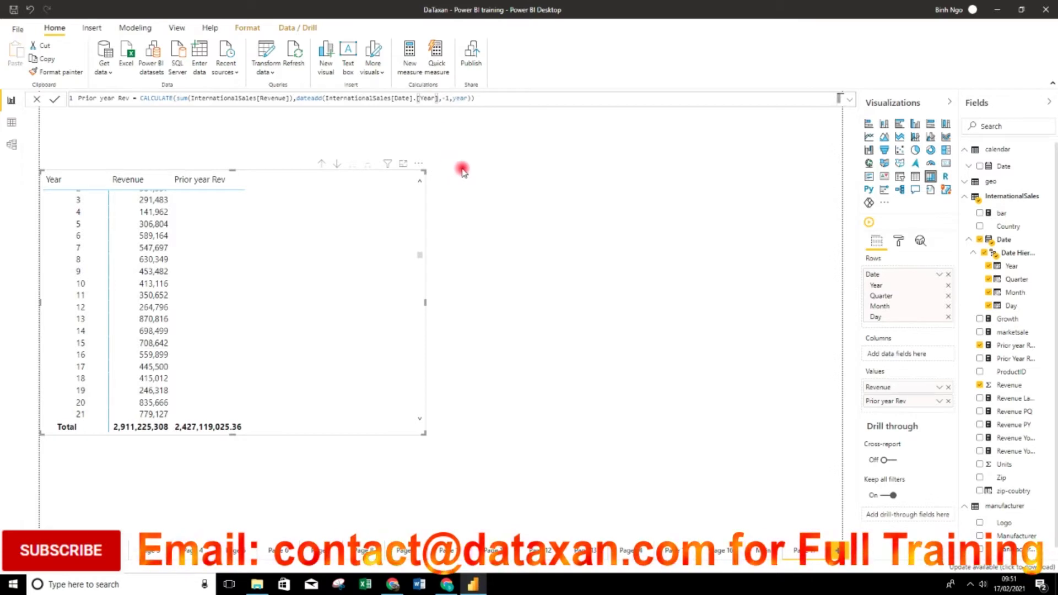
{"action": "key", "text": "Return"}
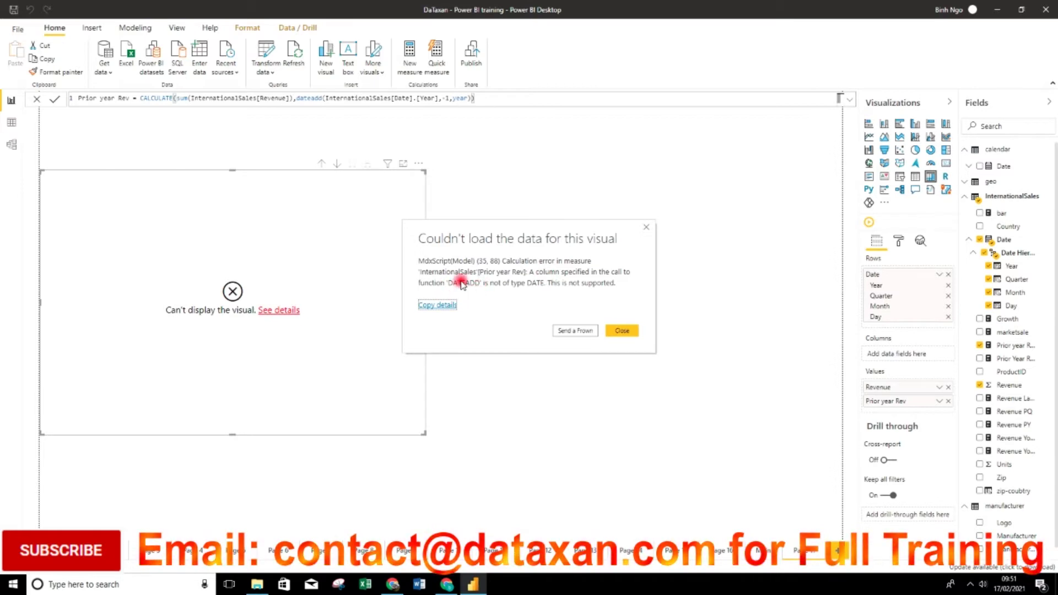
{"action": "left_click", "coordinate": [623, 330]}
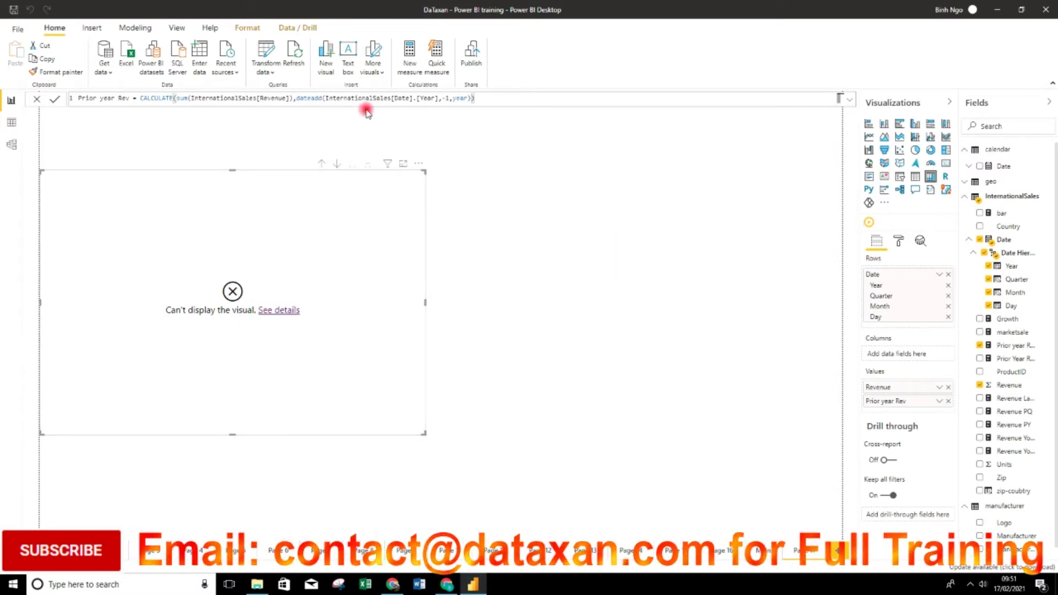
Step: Restore InternationalSales[Date] as the dateadd date argument in the Prior year Rev measure and commit the formula
{"action": "left_click", "coordinate": [413, 99]}
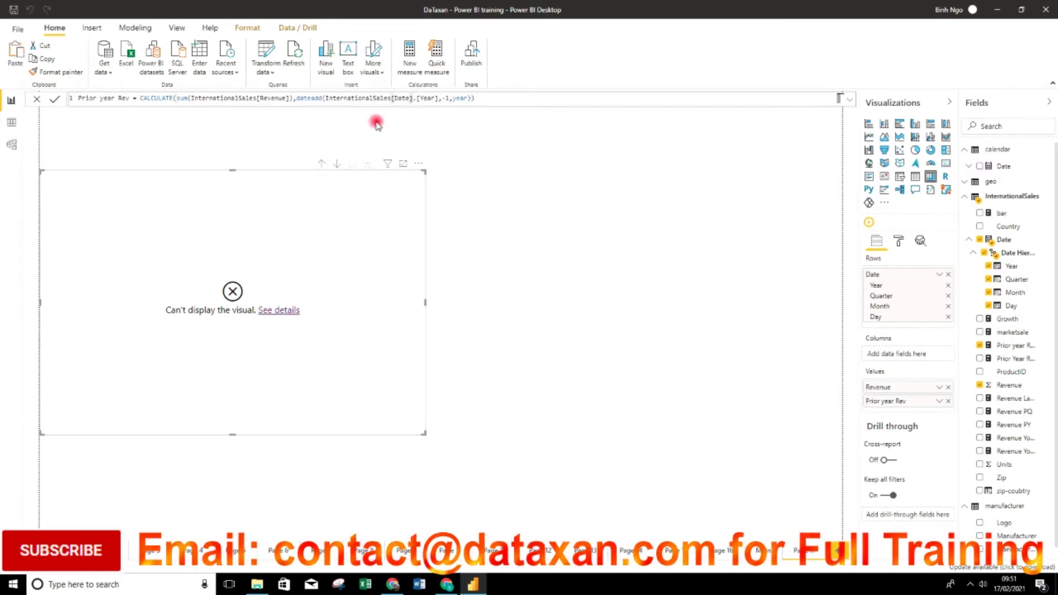
{"action": "key", "text": "BackSpace"}
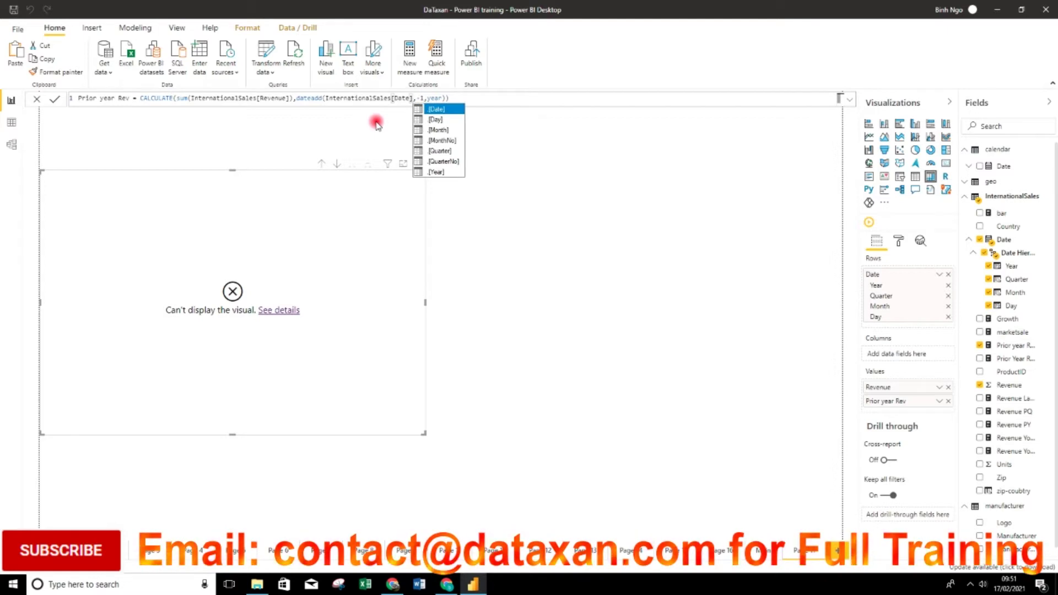
{"action": "key", "text": "Tab"}
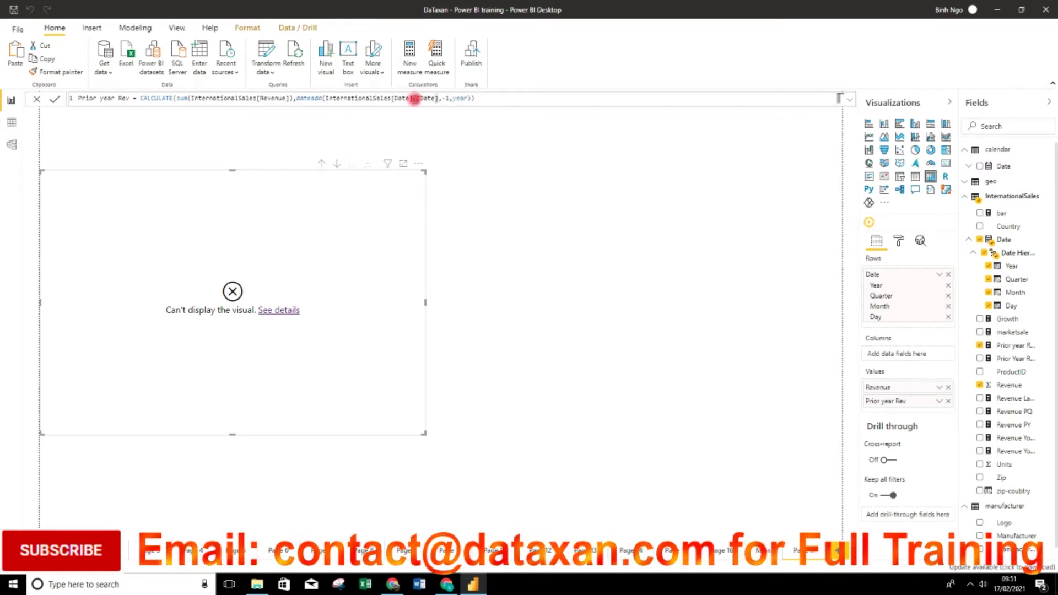
{"action": "key", "text": "BackSpace"}
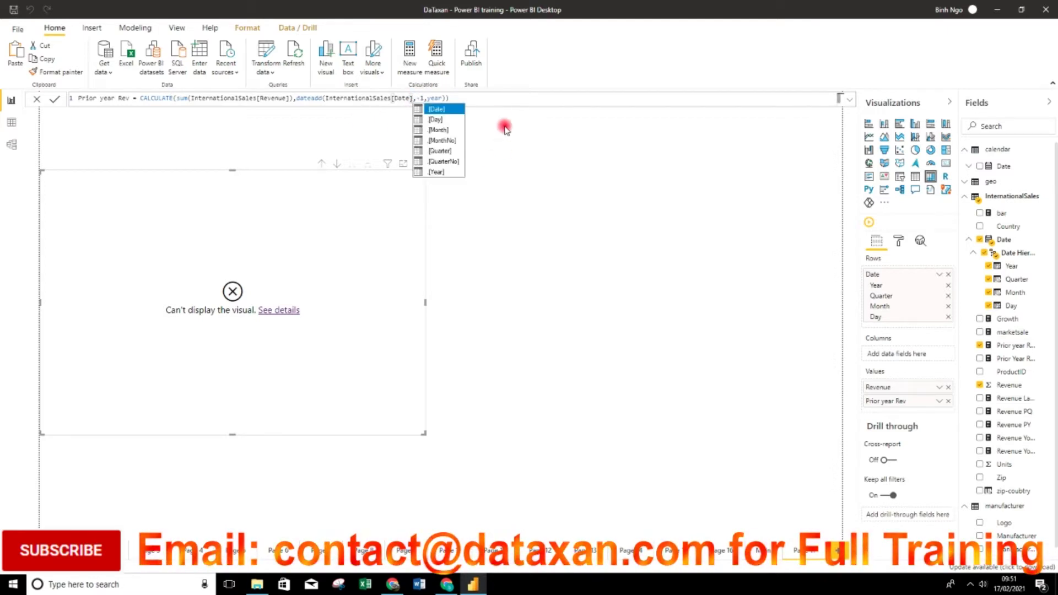
{"action": "left_click", "coordinate": [512, 100]}
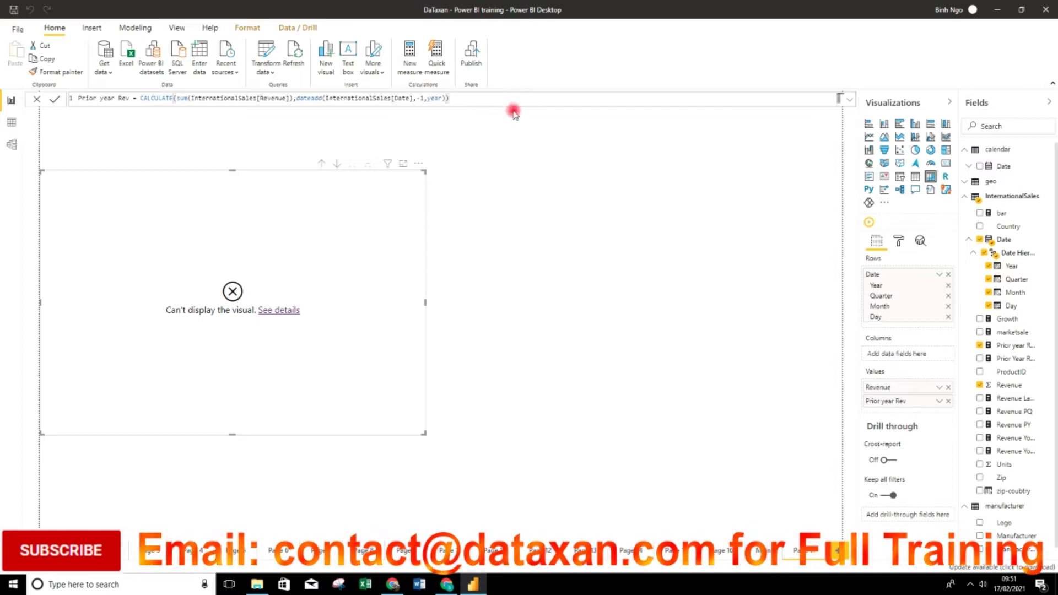
{"action": "left_click", "coordinate": [366, 227]}
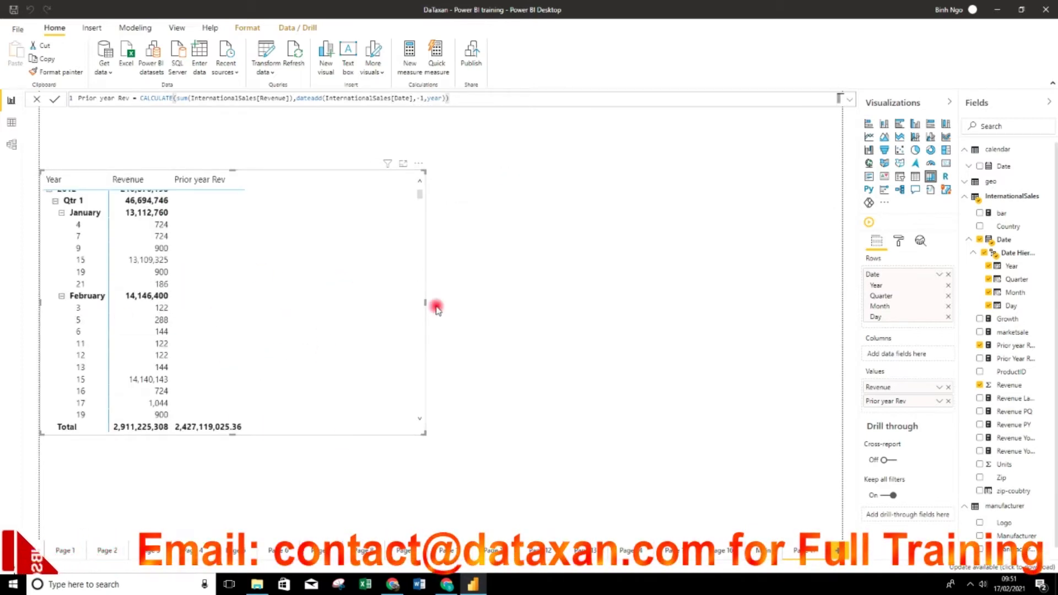
Step: Examine the calendar table's formula and its list of dates in the data view
{"action": "left_click", "coordinate": [557, 302]}
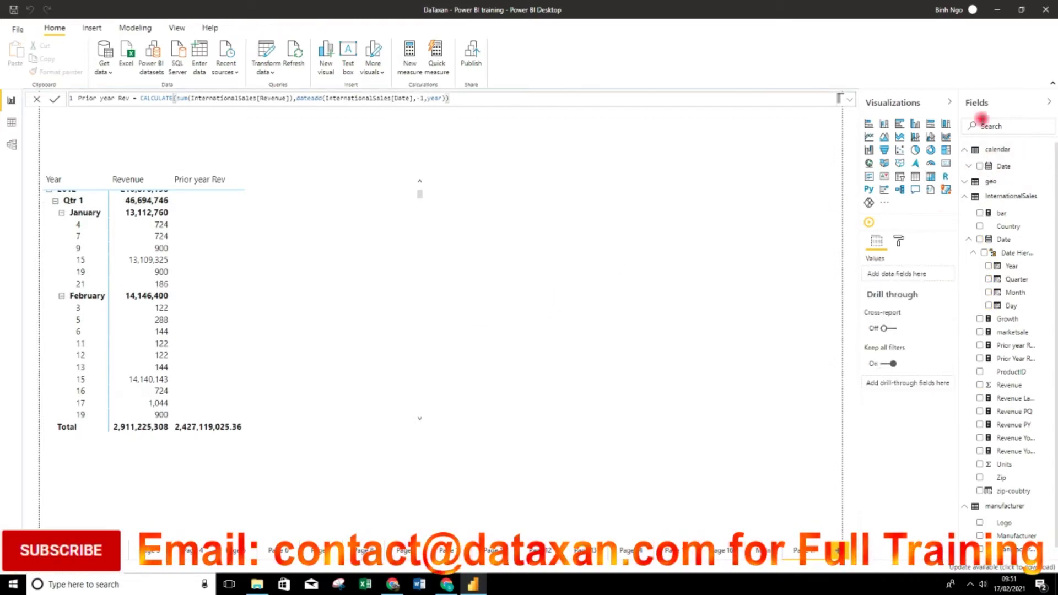
{"action": "left_click", "coordinate": [992, 149]}
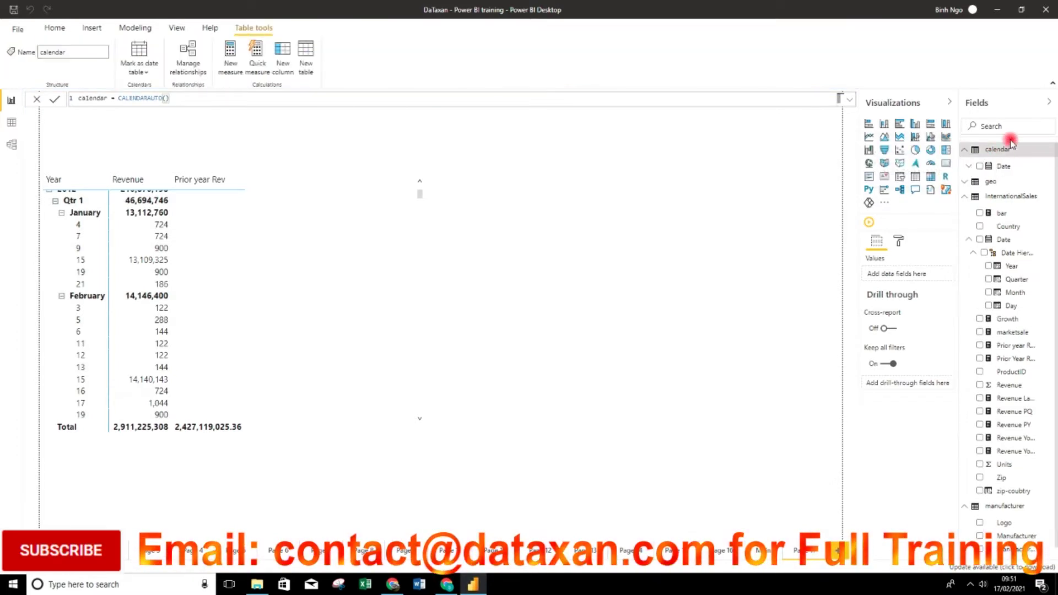
{"action": "left_click", "coordinate": [1003, 166]}
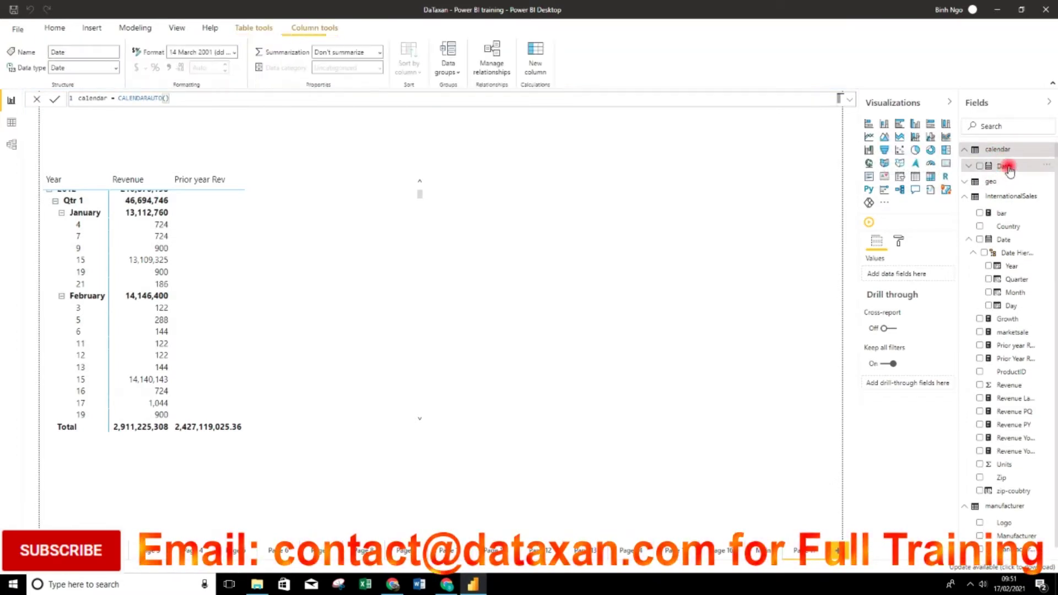
{"action": "left_click", "coordinate": [12, 123]}
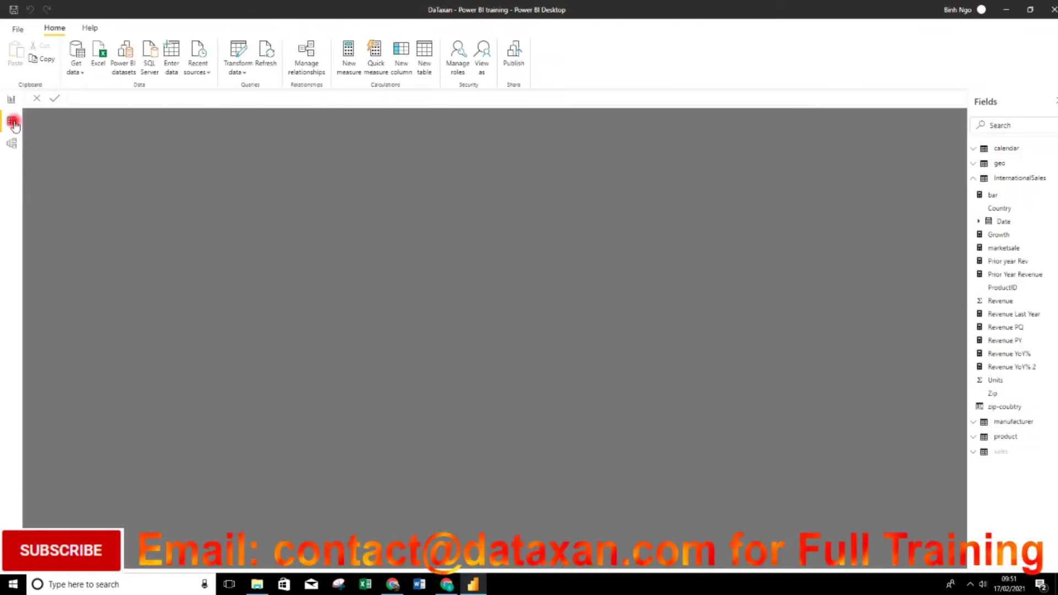
{"action": "left_click", "coordinate": [999, 147]}
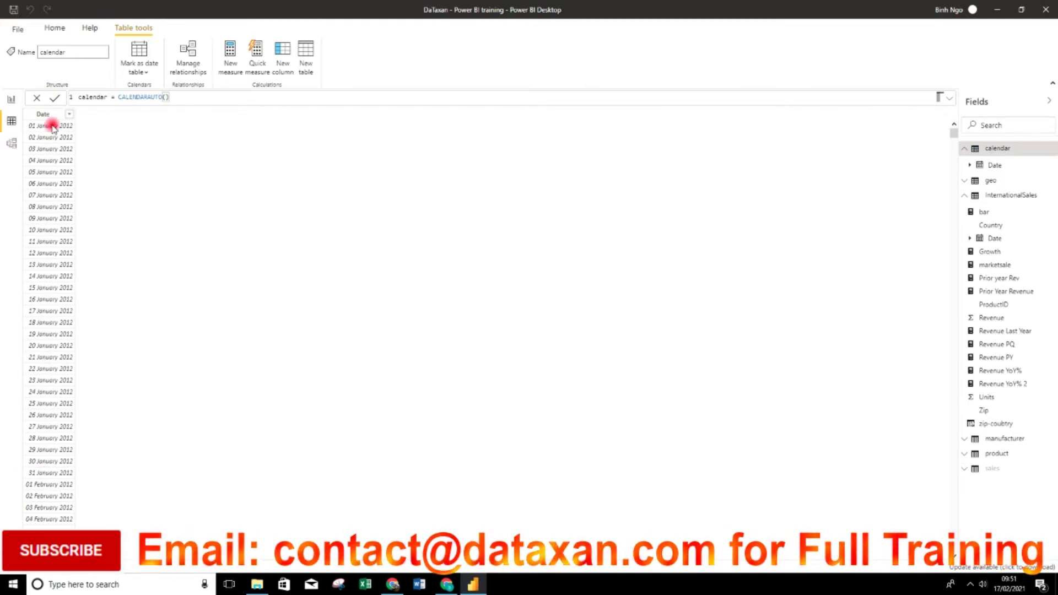
{"action": "scroll", "coordinate": [48, 424], "scroll_direction": "down", "scroll_amount": 10}
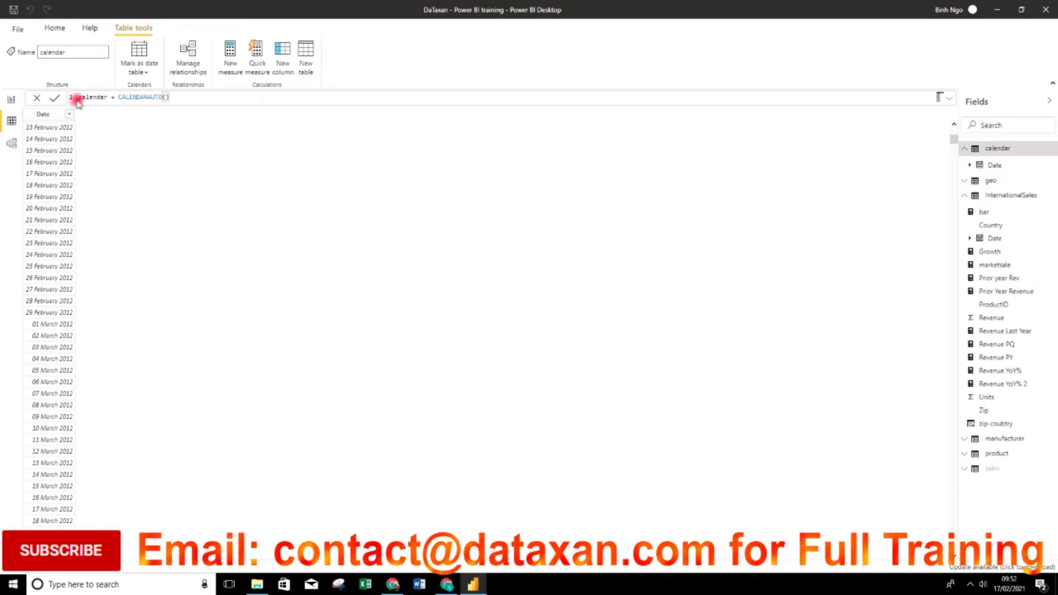
Step: Create a new calculated table with the formula Table = CALENDARAUTO()
{"action": "left_click", "coordinate": [311, 65]}
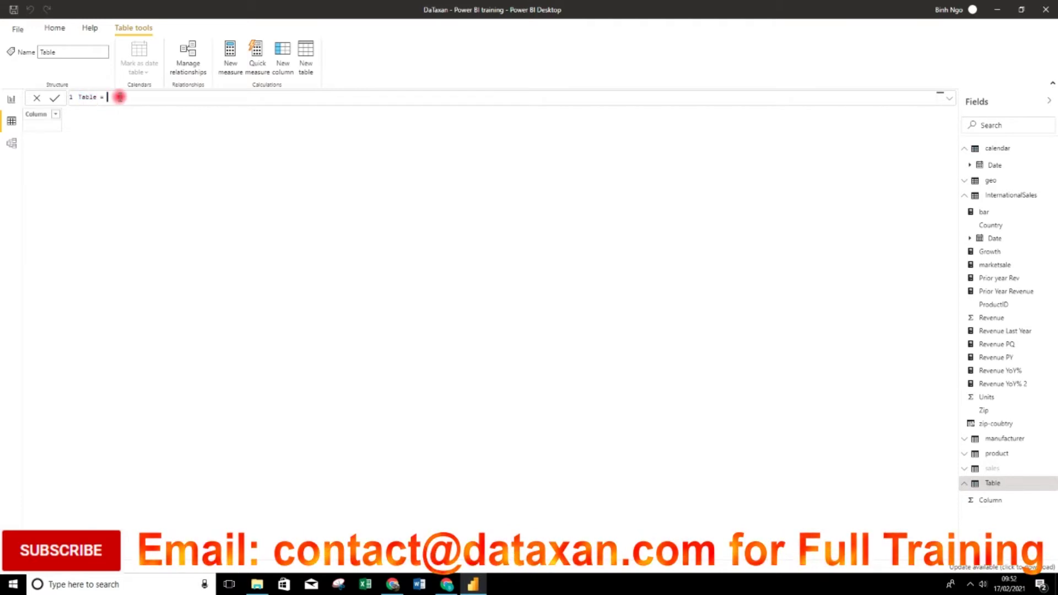
{"action": "type", "text": "cal"}
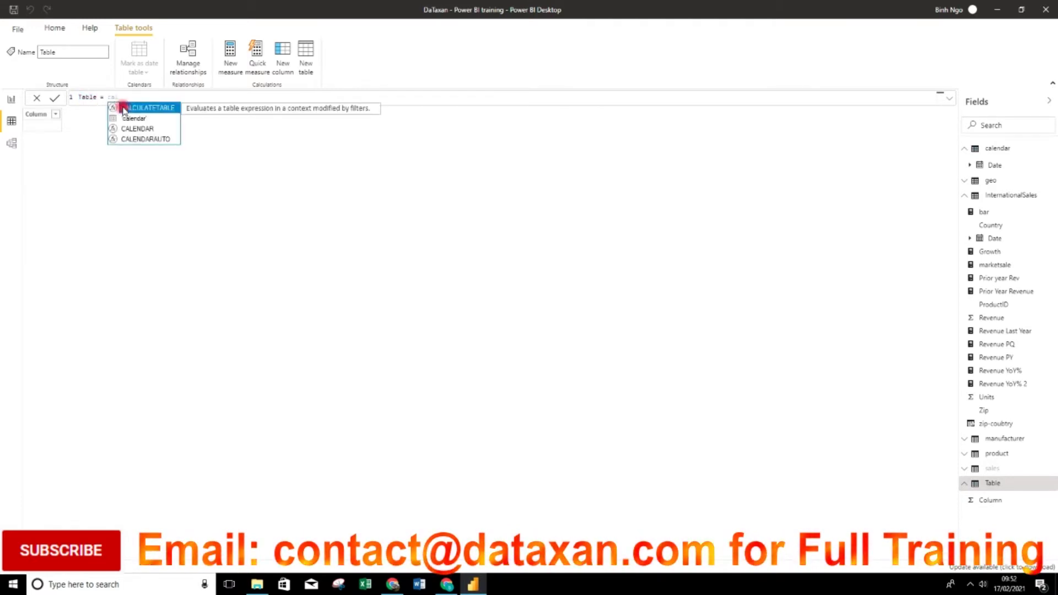
{"action": "key", "text": "Down"}
{"action": "key", "text": "Down"}
{"action": "key", "text": "Down"}
{"action": "key", "text": "Tab"}
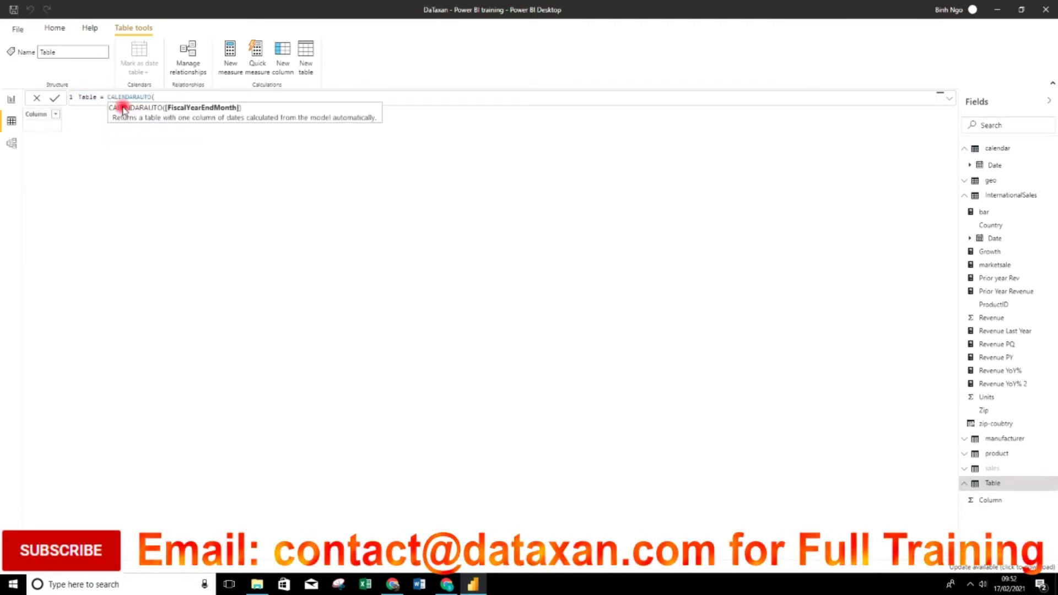
{"action": "type", "text": ")"}
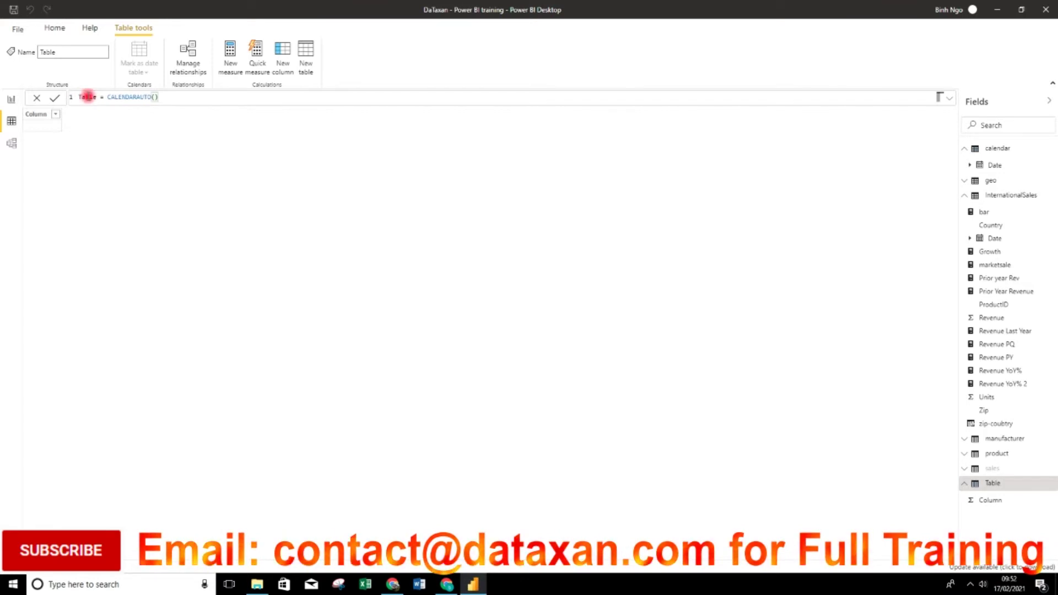
{"action": "left_click", "coordinate": [80, 51]}
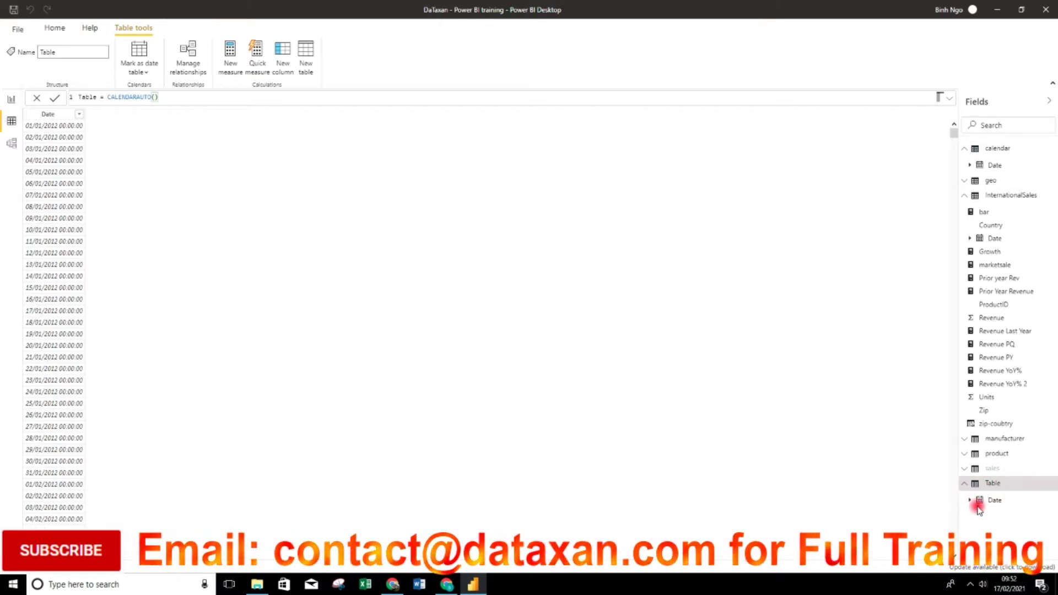
Step: Create a relationship in the model between the calendar table's Date and the InternationalSales table's Date
{"action": "left_click", "coordinate": [1000, 148]}
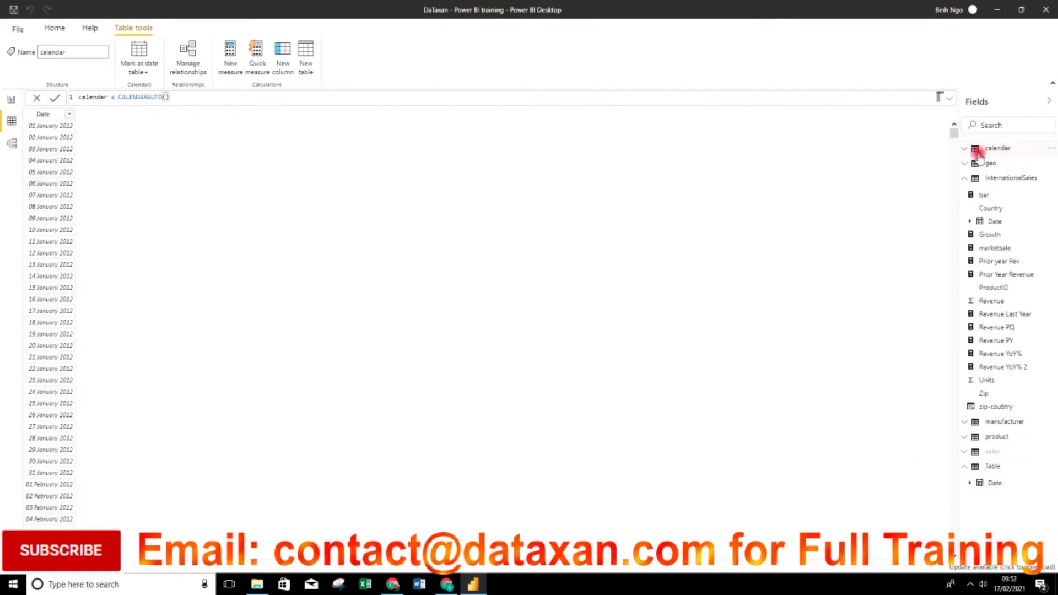
{"action": "left_click", "coordinate": [964, 150]}
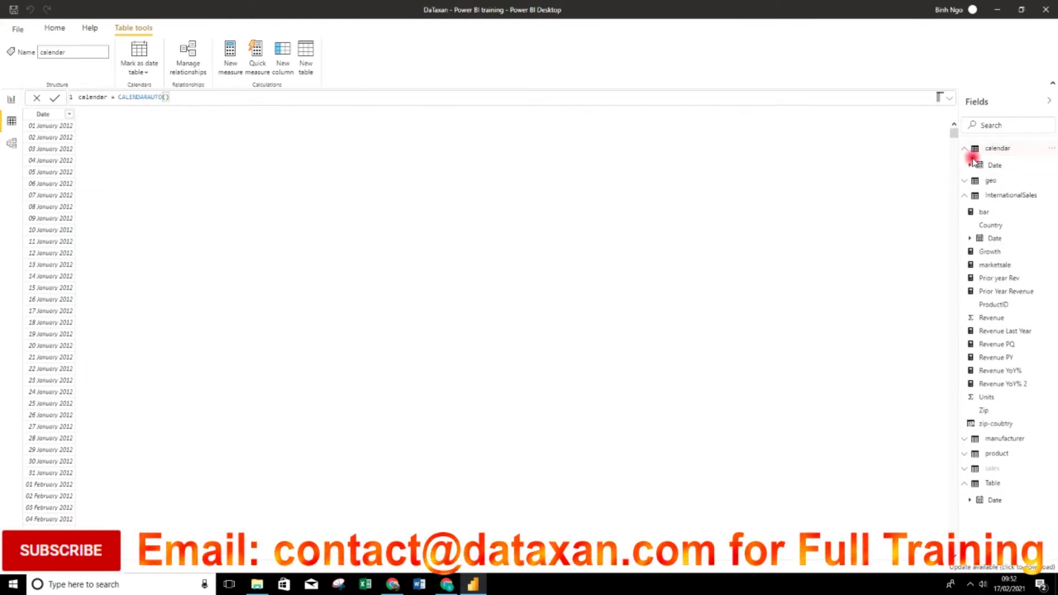
{"action": "left_click", "coordinate": [11, 99]}
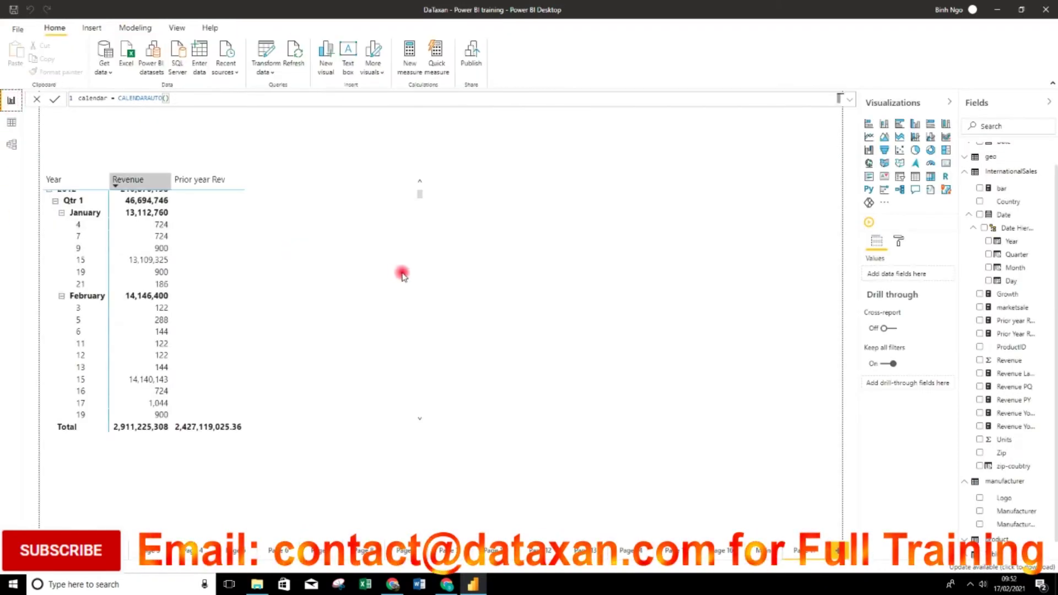
{"action": "left_click", "coordinate": [372, 300]}
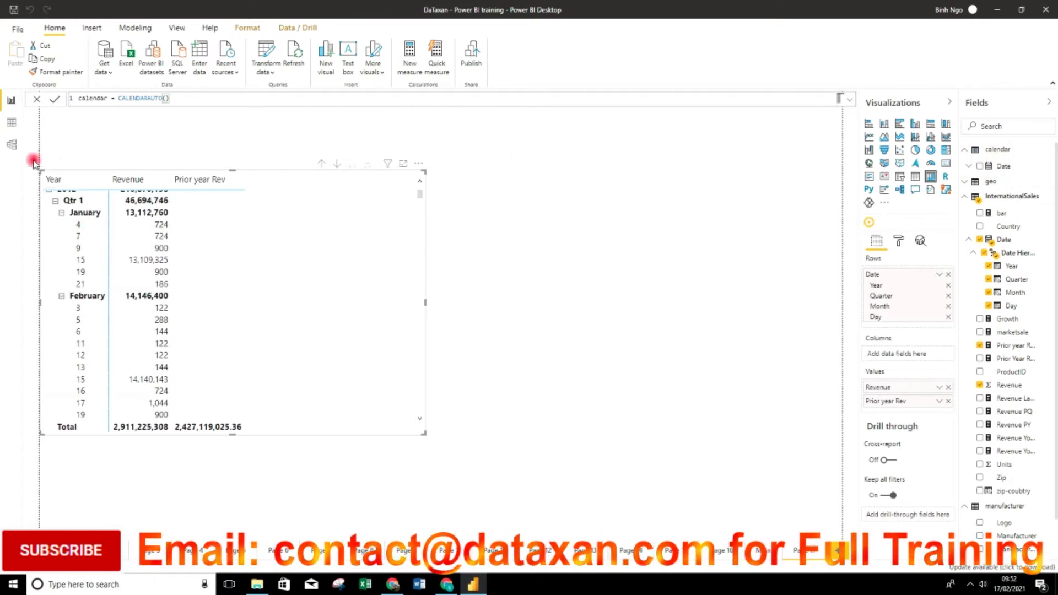
{"action": "left_click", "coordinate": [10, 146]}
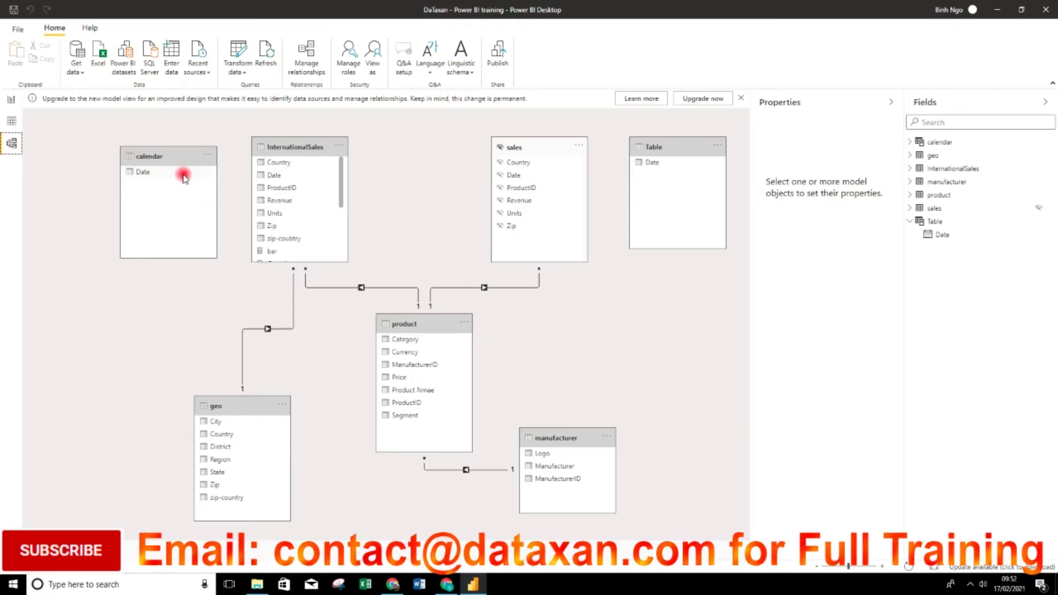
{"action": "left_click_drag", "start_coordinate": [185, 173], "coordinate": [235, 175]}
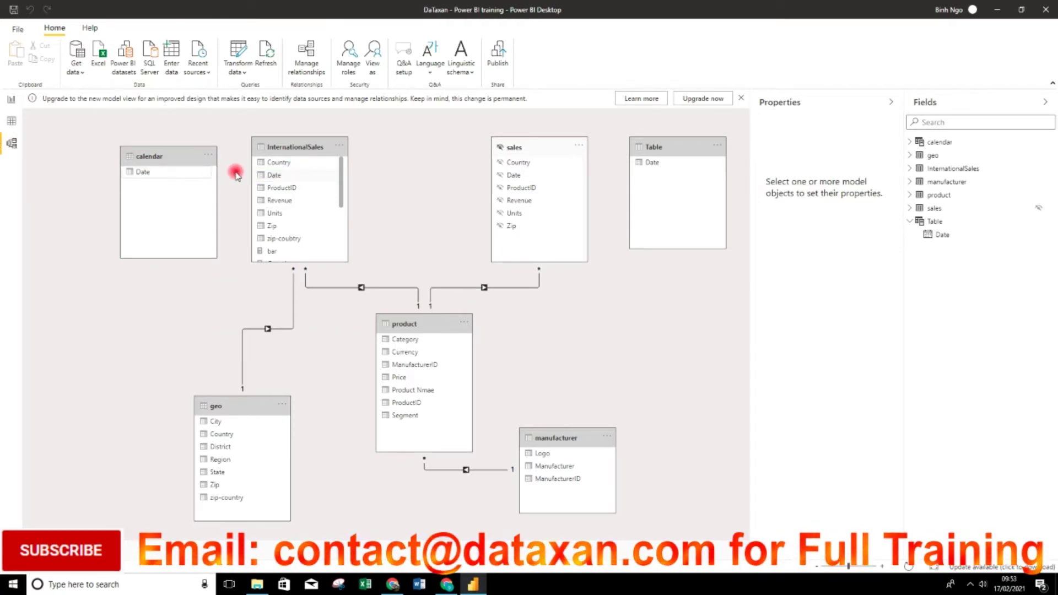
Step: Return to the report page and widen the matrix to about one and a half times its width
{"action": "left_click", "coordinate": [9, 101]}
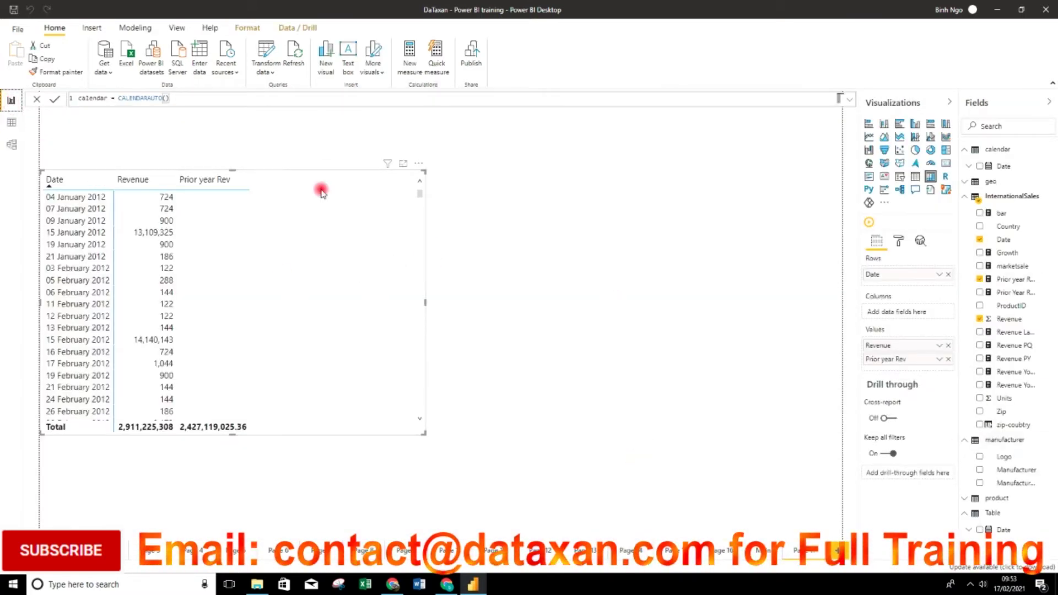
{"action": "left_click_drag", "start_coordinate": [426, 302], "coordinate": [615, 303]}
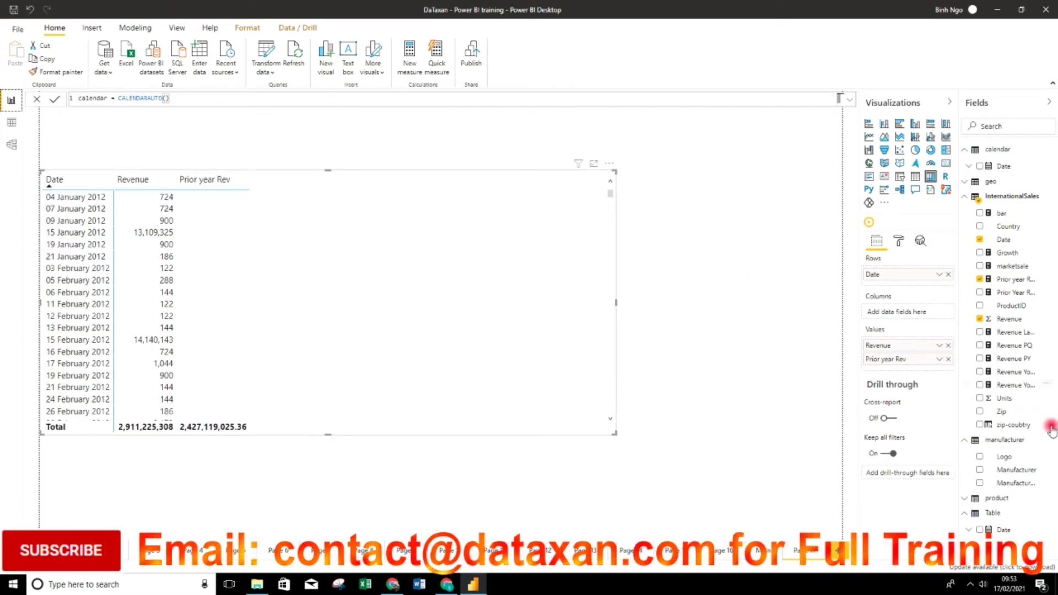
Step: Start a new InternationalSales measure named Last year Rev with CALCULATE(SUM(InternationalSales[Revenue]), as the beginning of its formula
{"action": "right_click", "coordinate": [1006, 280]}
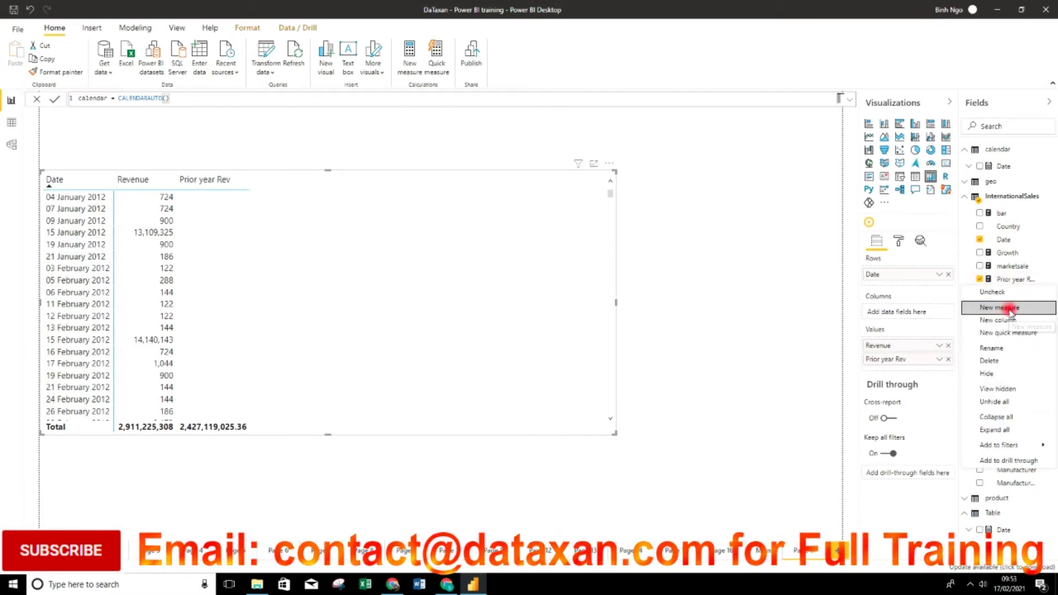
{"action": "left_click", "coordinate": [188, 159]}
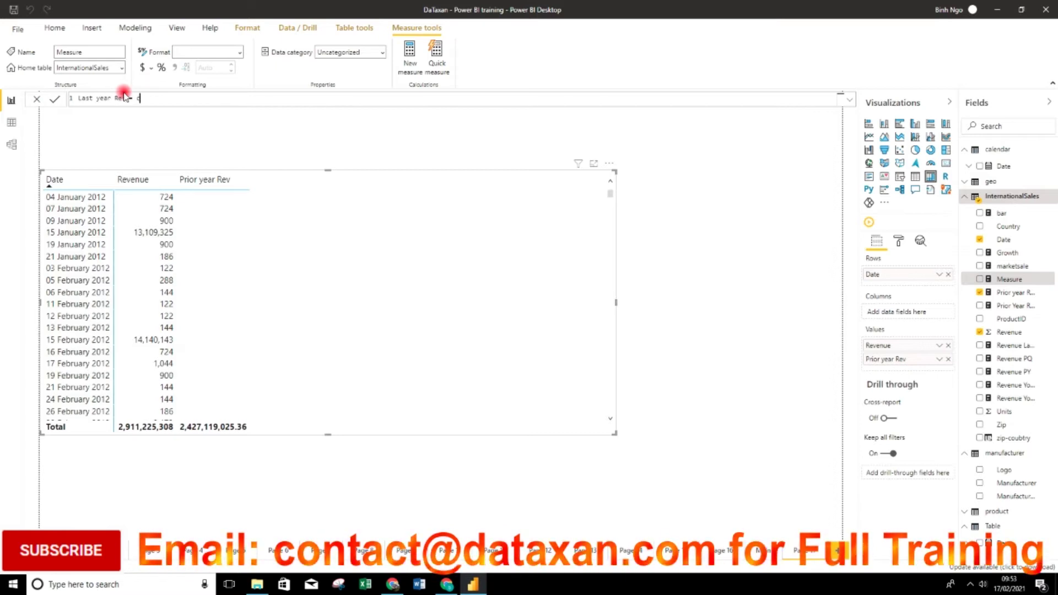
{"action": "type", "text": "al"}
{"action": "key", "text": "Tab"}
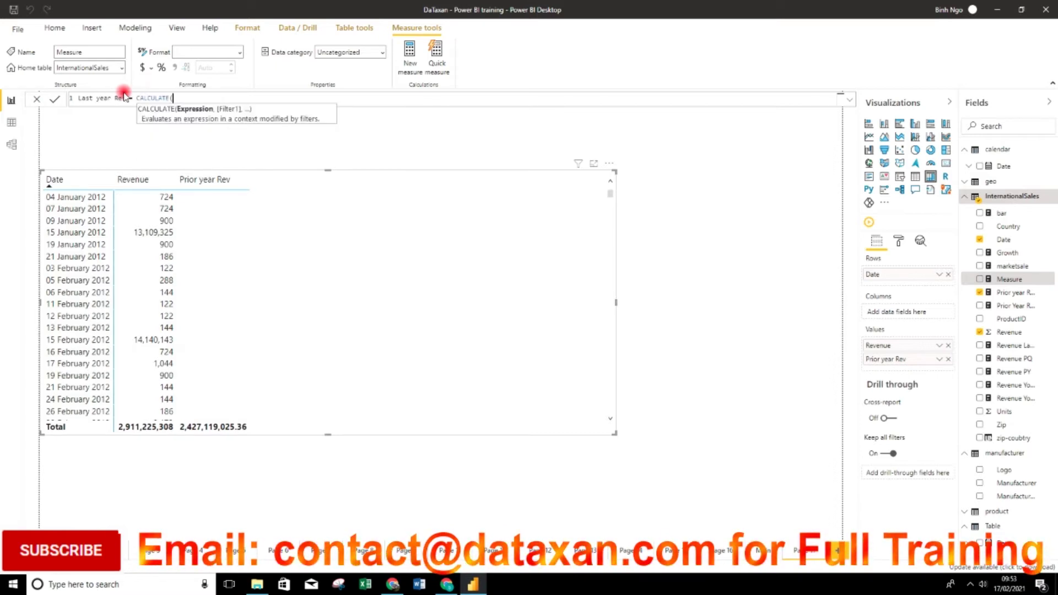
{"action": "type", "text": "sum"}
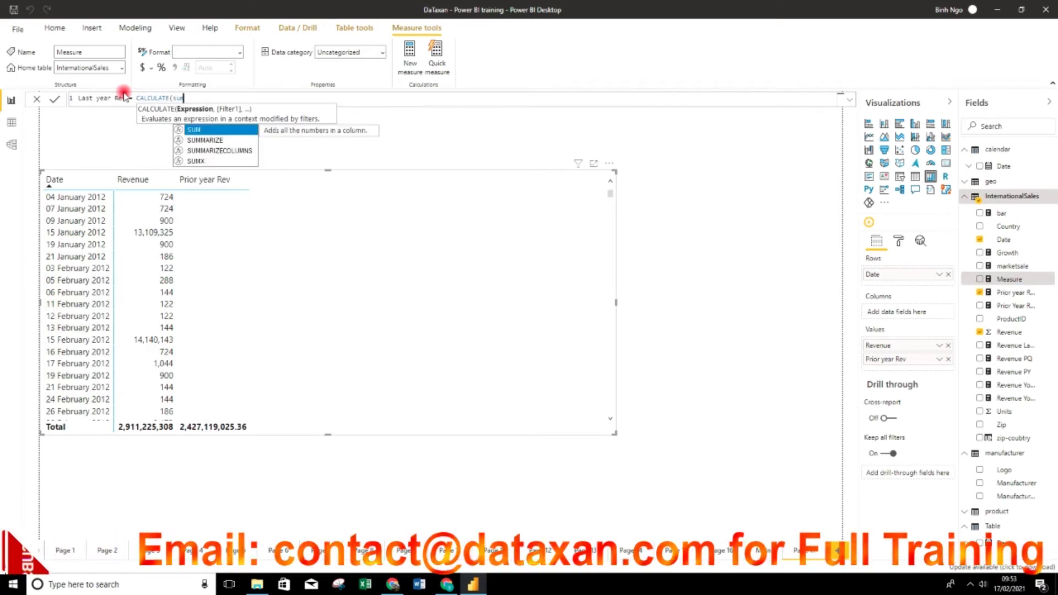
{"action": "type", "text": "("}
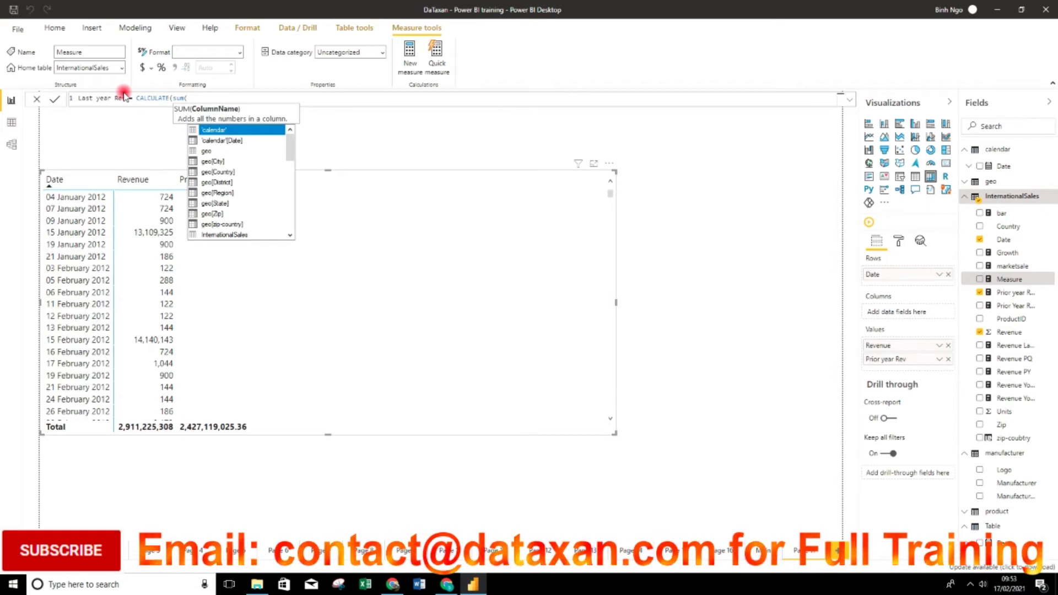
{"action": "type", "text": "rev"}
{"action": "key", "text": "Tab"}
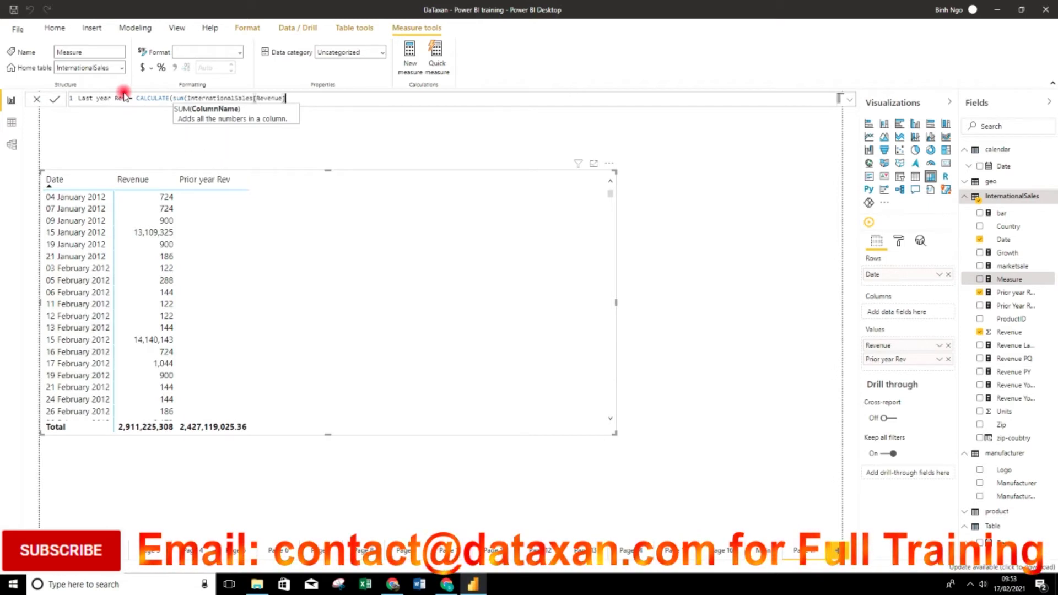
{"action": "type", "text": "),"}
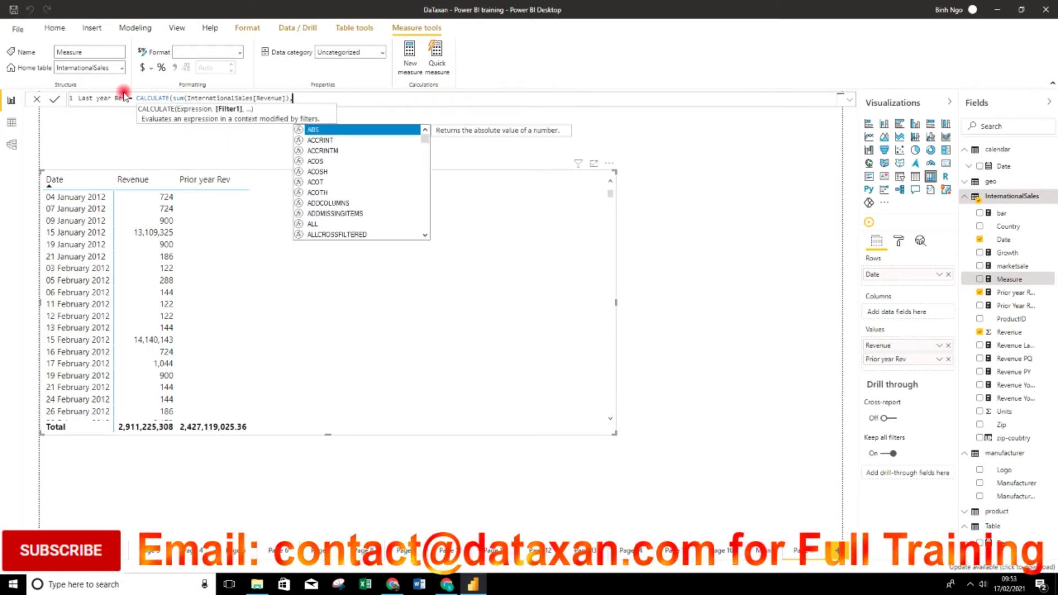
Step: Complete the Last year Rev formula with the filter DATEADD('calendar'[Date],-1,year)) and commit the measure
{"action": "type", "text": "date"}
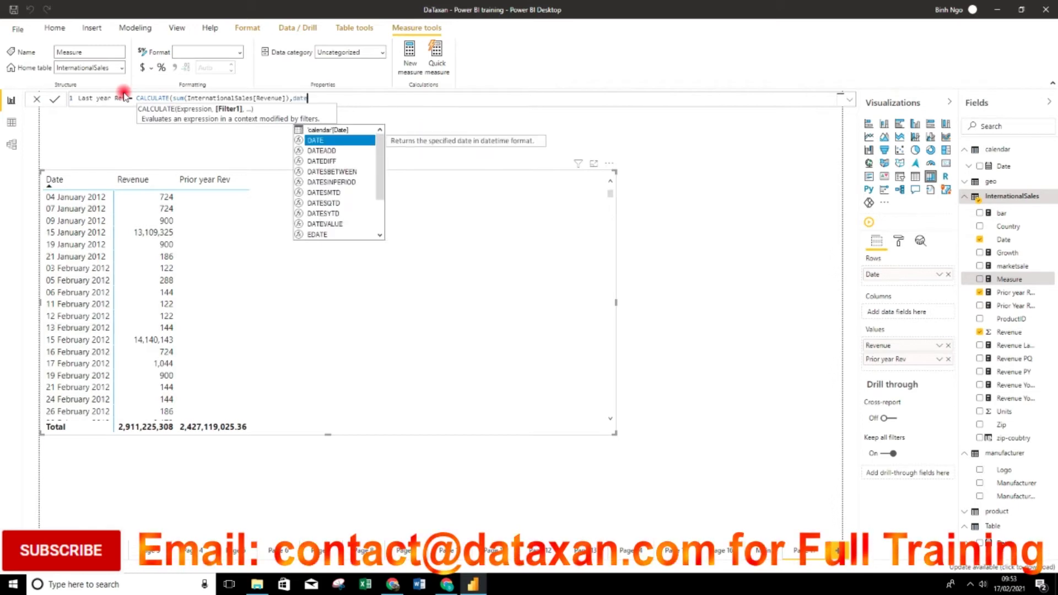
{"action": "key", "text": "Down"}
{"action": "key", "text": "Tab"}
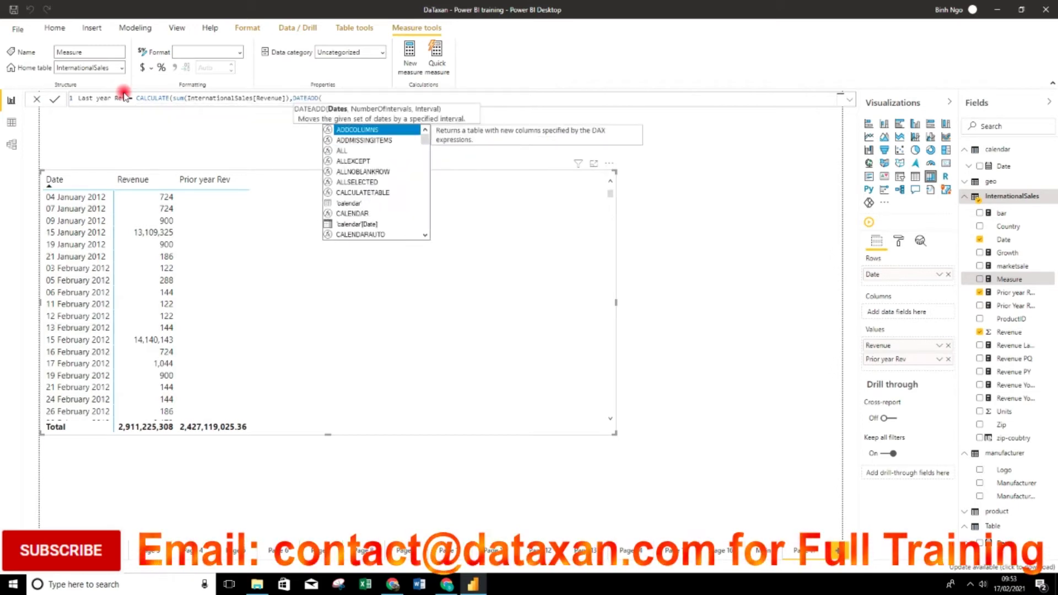
{"action": "type", "text": "date"}
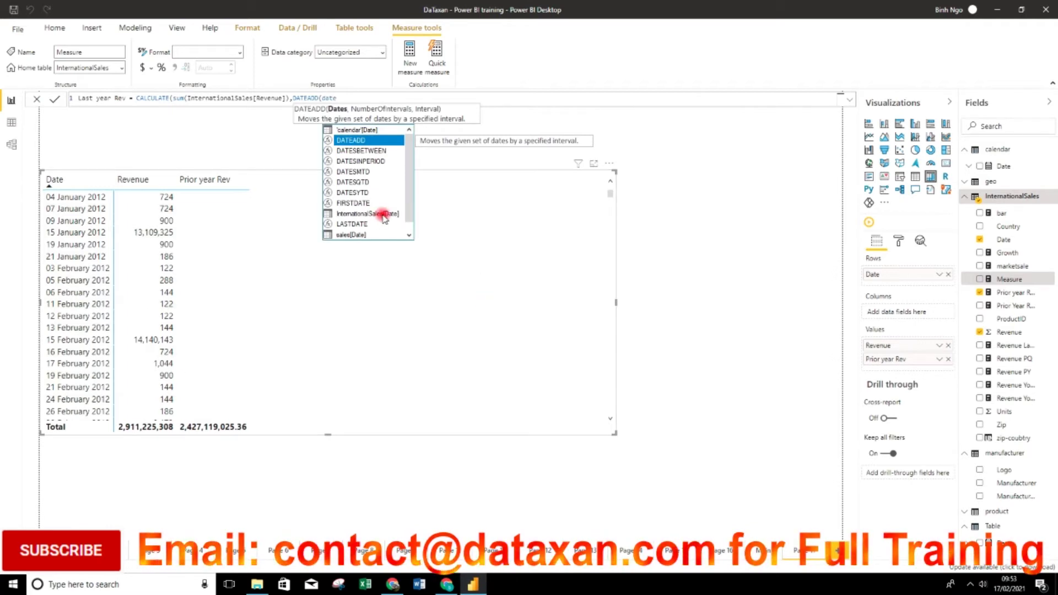
{"action": "double_click", "coordinate": [362, 130]}
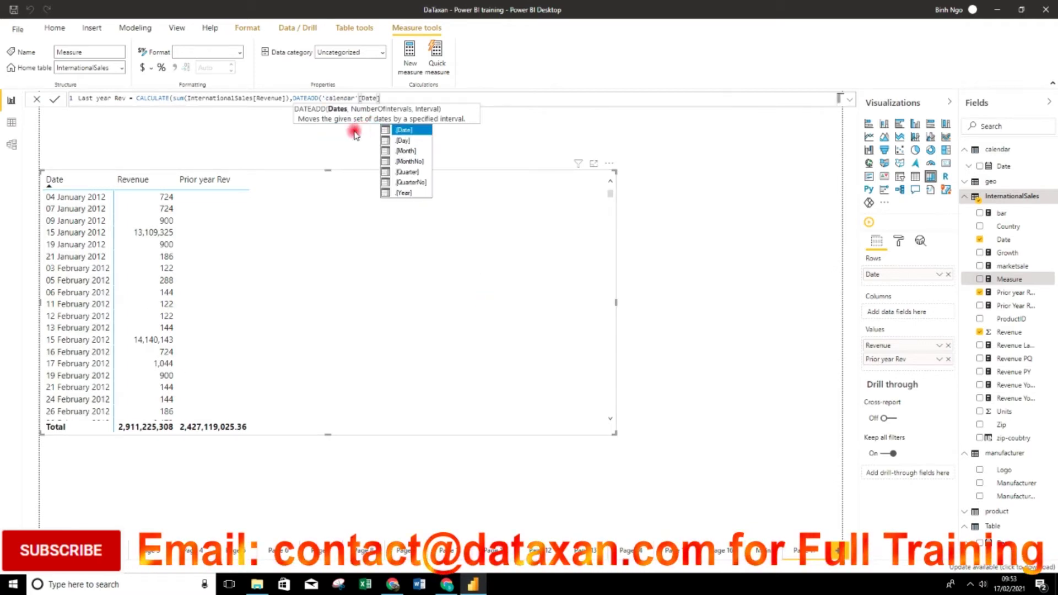
{"action": "type", "text": ","}
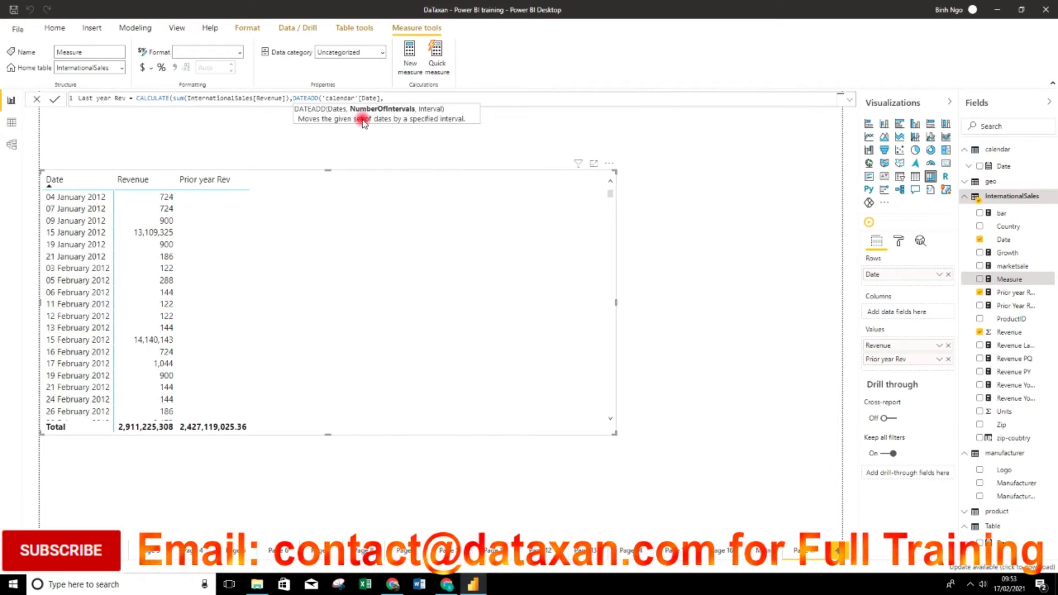
{"action": "type", "text": "-1,"}
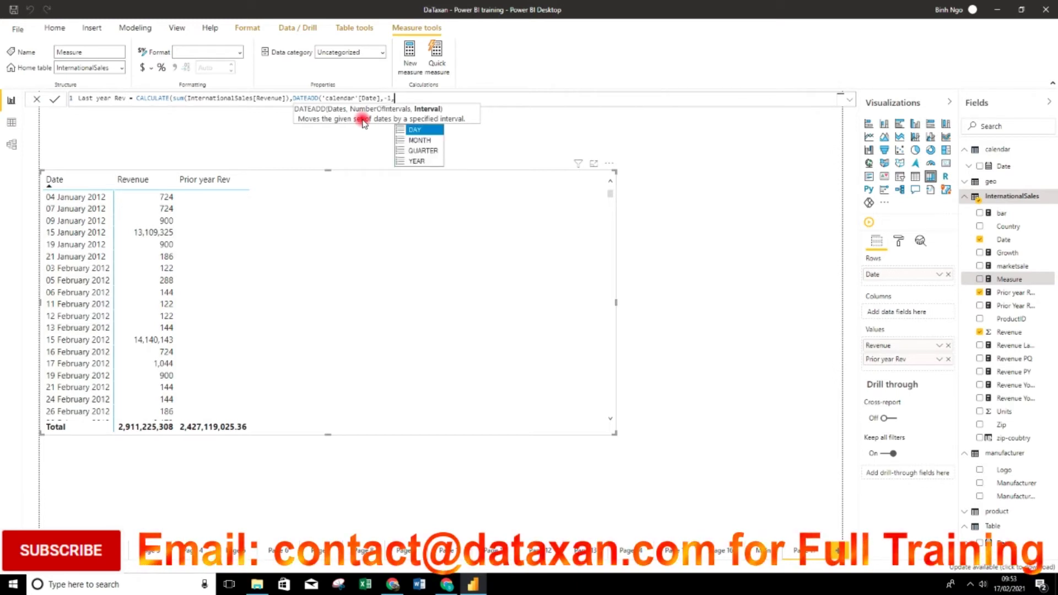
{"action": "type", "text": "year"}
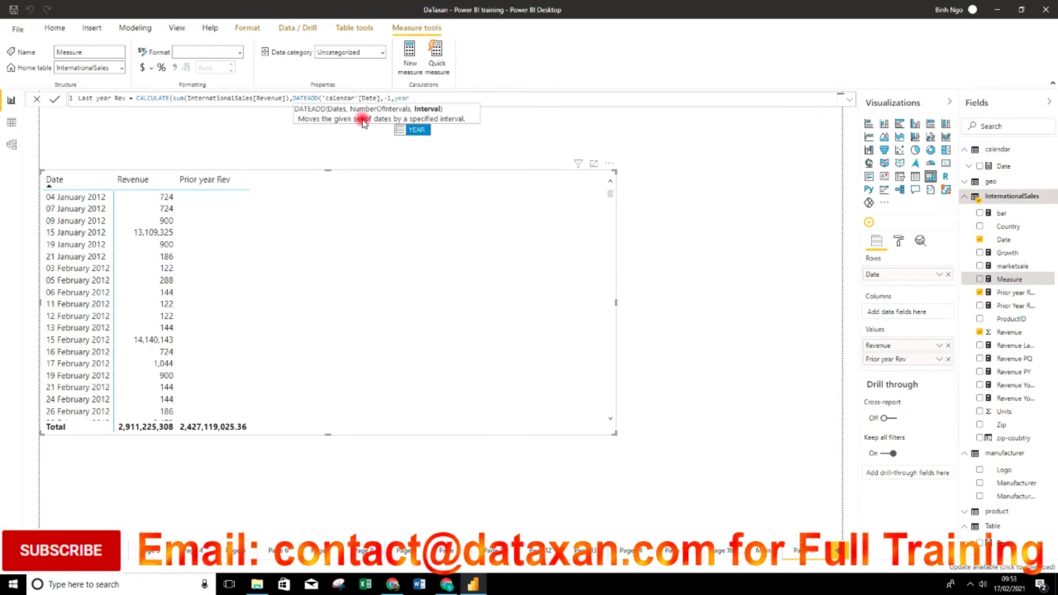
{"action": "type", "text": "))"}
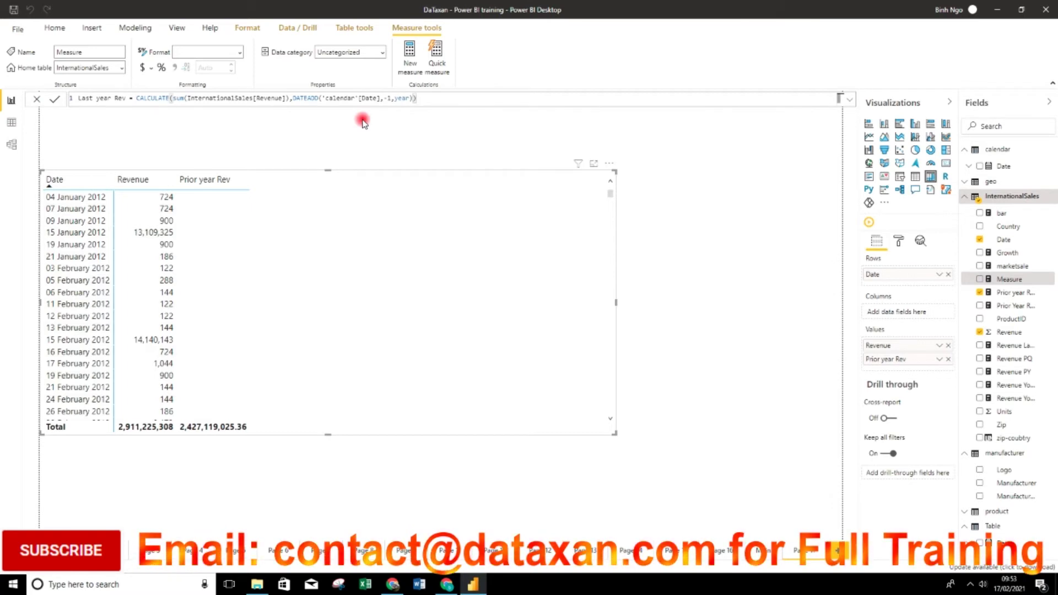
{"action": "key", "text": "Return"}
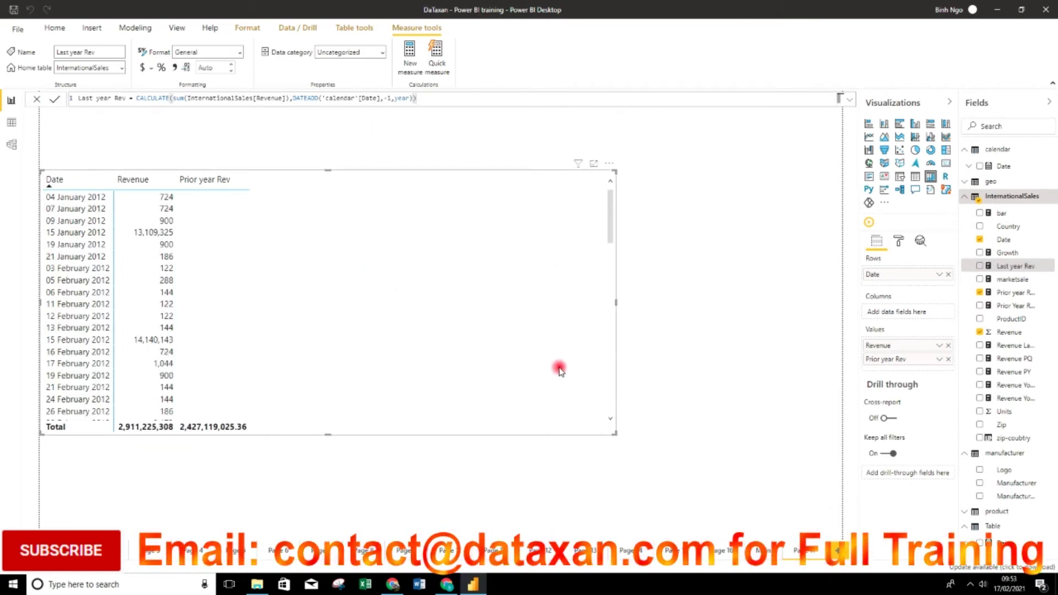
Step: Narrow the existing matrix to its three columns and create a second matrix with the calendar Date as rows and Last year Rev and Revenue as values
{"action": "left_click_drag", "start_coordinate": [615, 301], "coordinate": [255, 306]}
{"action": "left_click", "coordinate": [503, 290]}
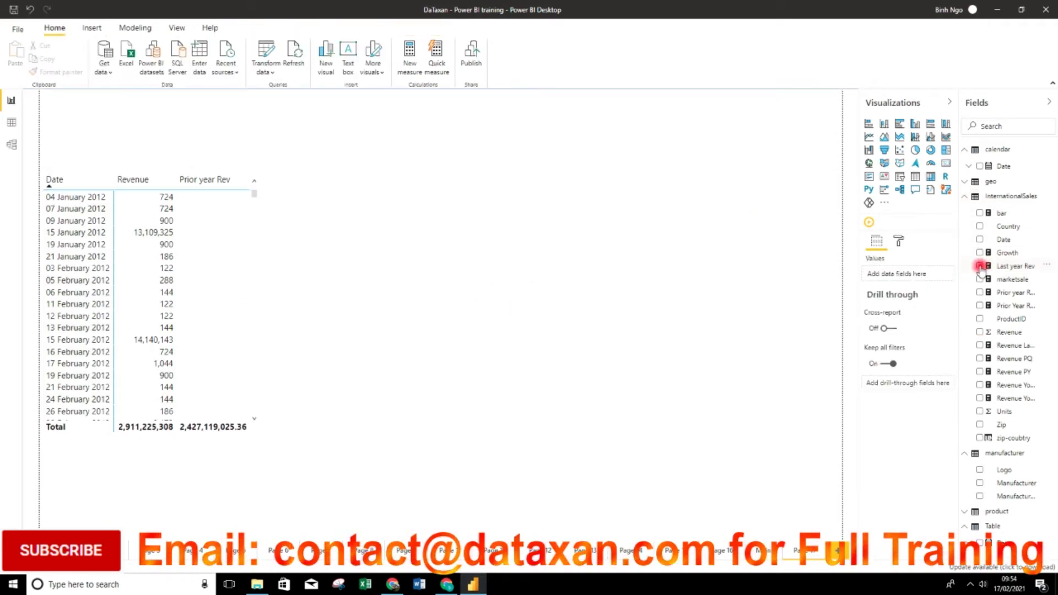
{"action": "left_click", "coordinate": [980, 266]}
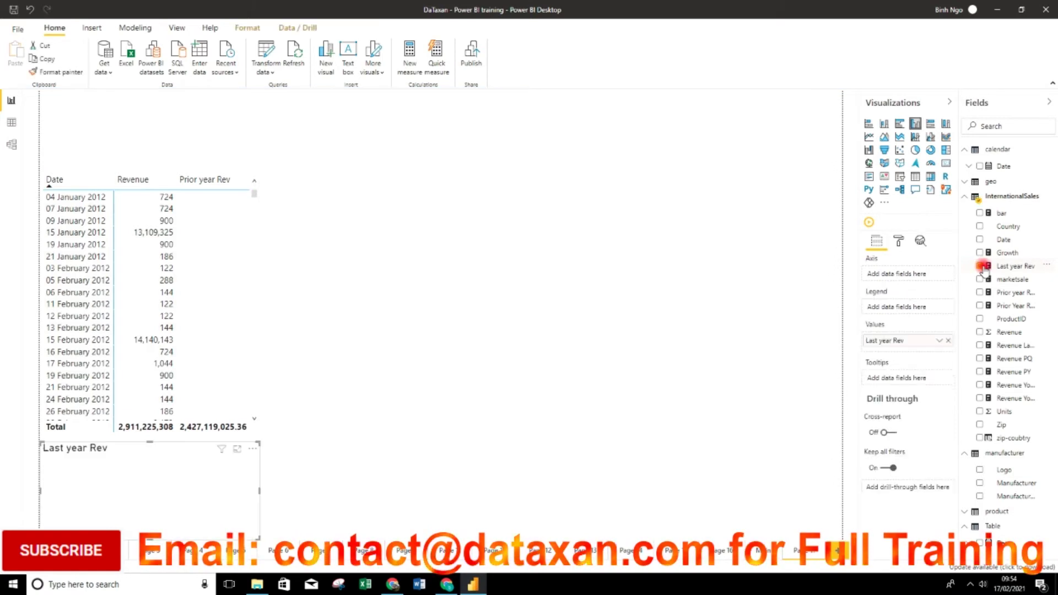
{"action": "left_click", "coordinate": [979, 332]}
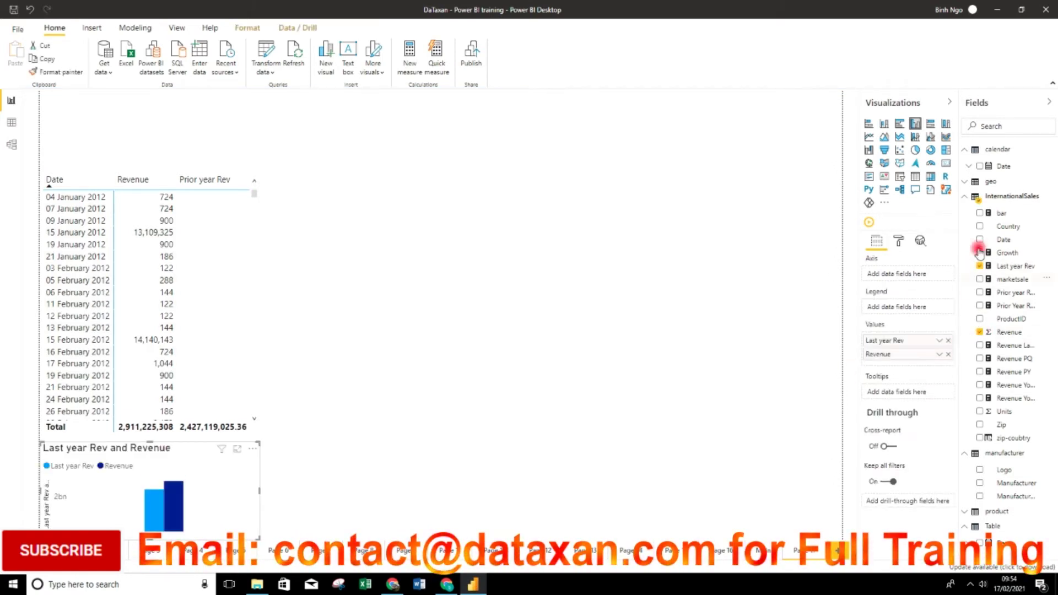
{"action": "left_click", "coordinate": [981, 166]}
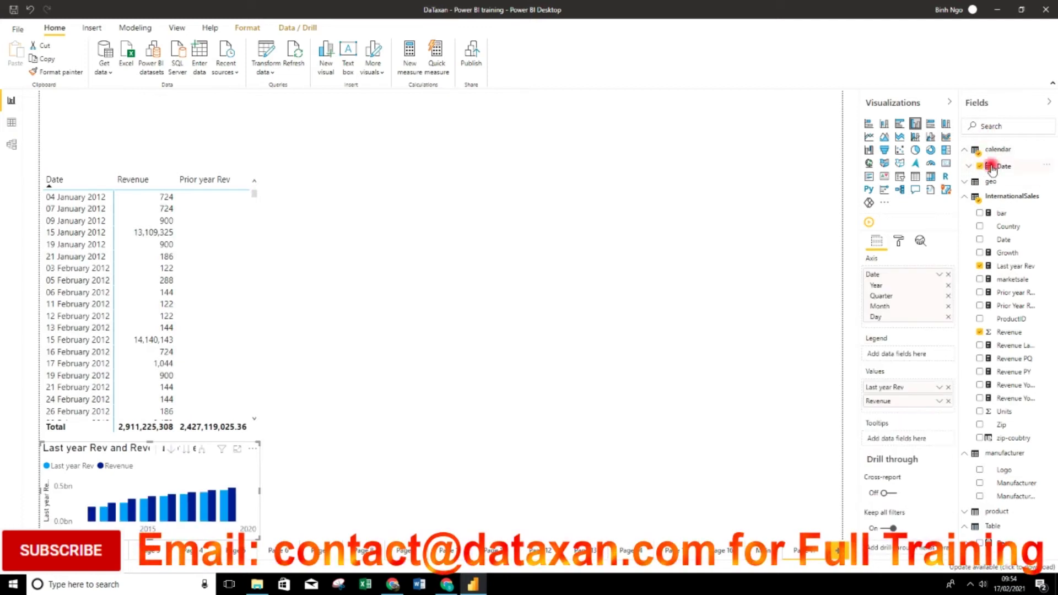
{"action": "left_click", "coordinate": [931, 177]}
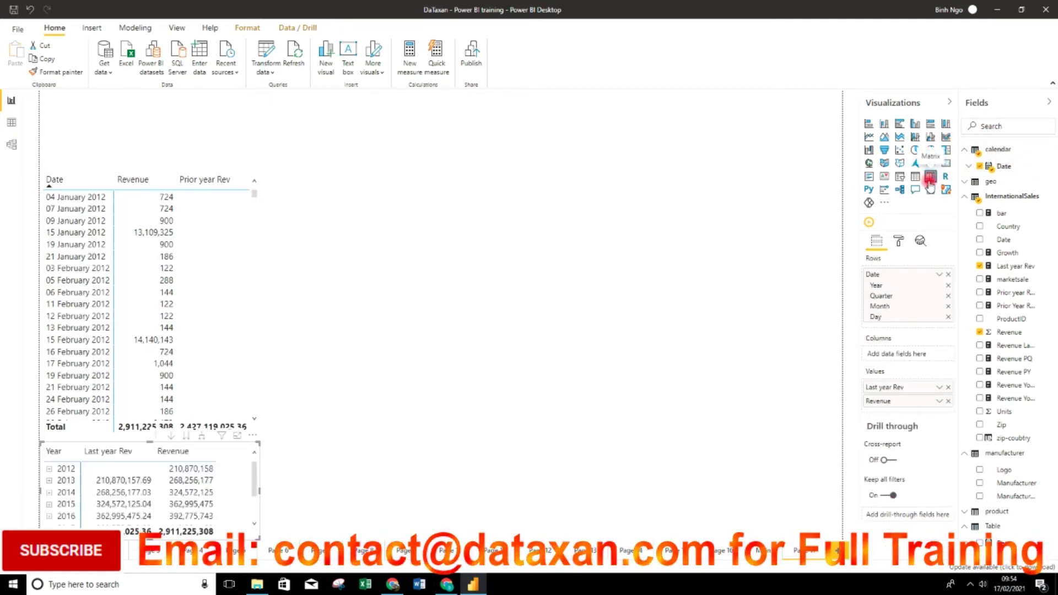
Step: Place the new matrix beside the first one, enlarged to fit all years, and expand 2013 down to the months of Qtr 1
{"action": "left_click_drag", "start_coordinate": [257, 446], "coordinate": [610, 174]}
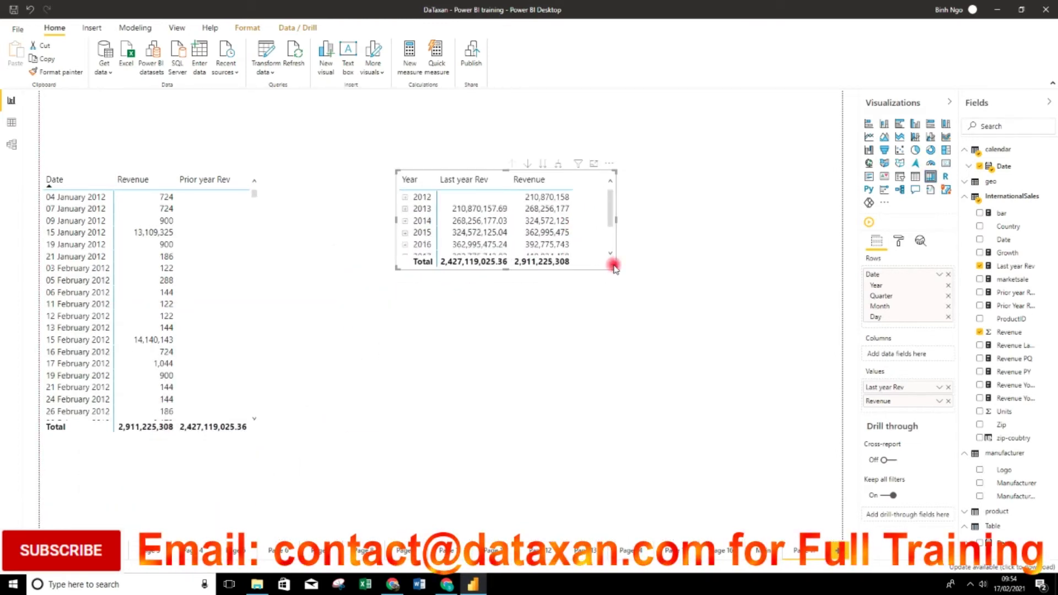
{"action": "left_click_drag", "start_coordinate": [614, 269], "coordinate": [655, 395]}
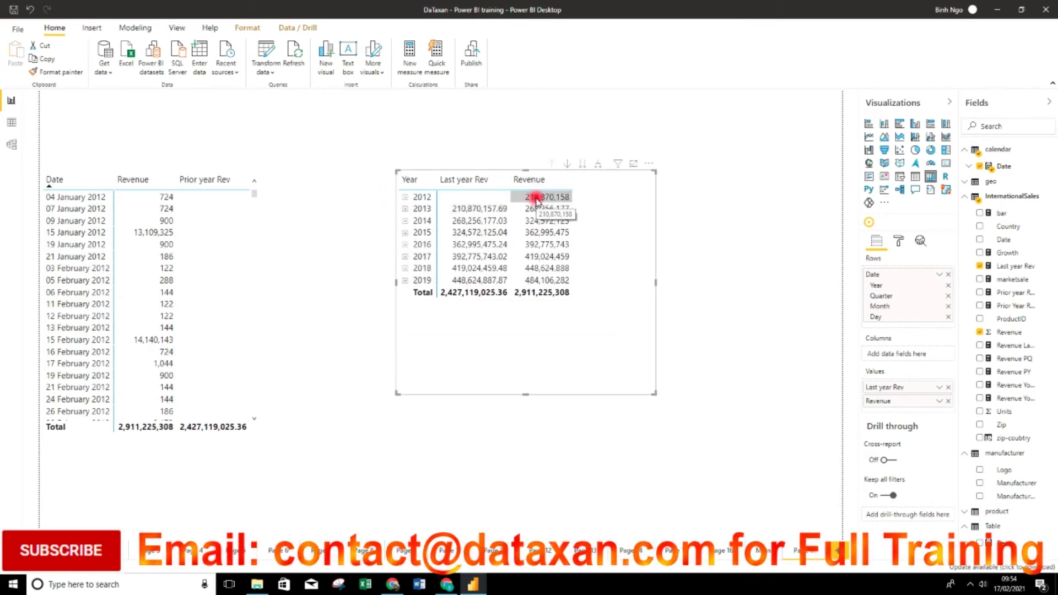
{"action": "left_click", "coordinate": [534, 196]}
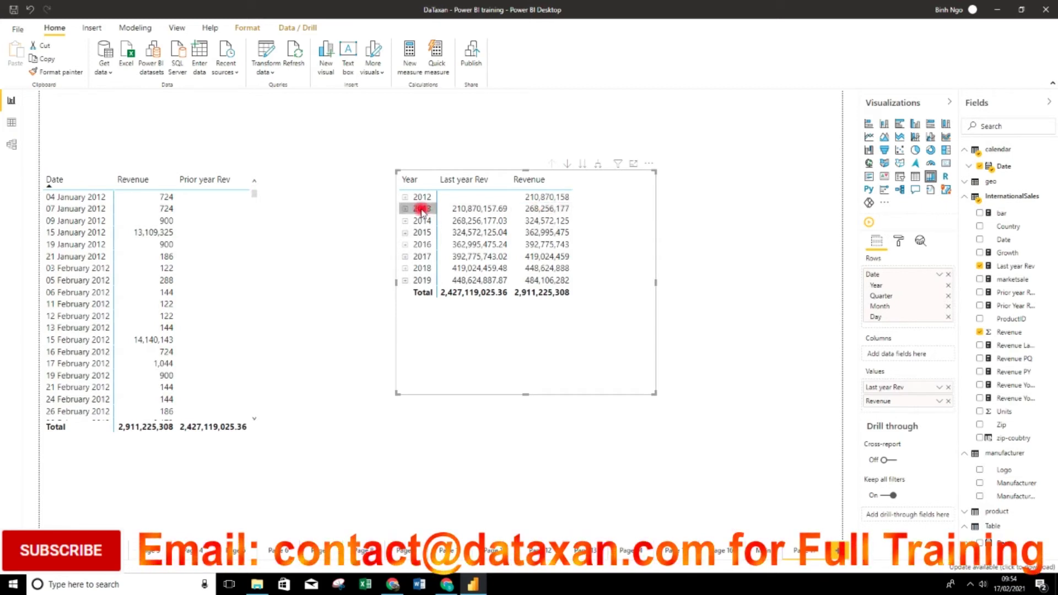
{"action": "left_click", "coordinate": [404, 209]}
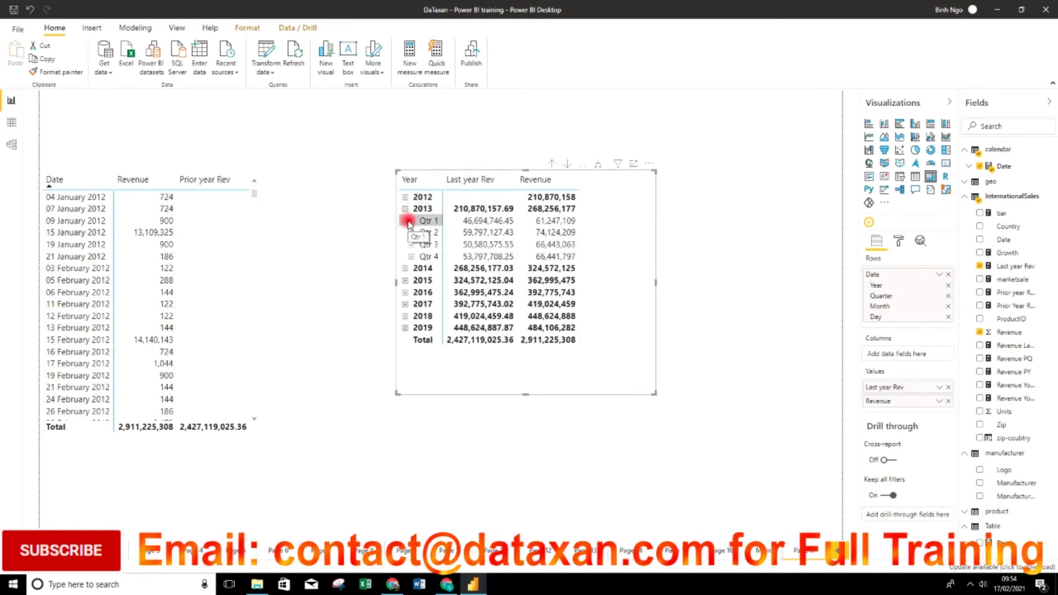
{"action": "left_click", "coordinate": [412, 222]}
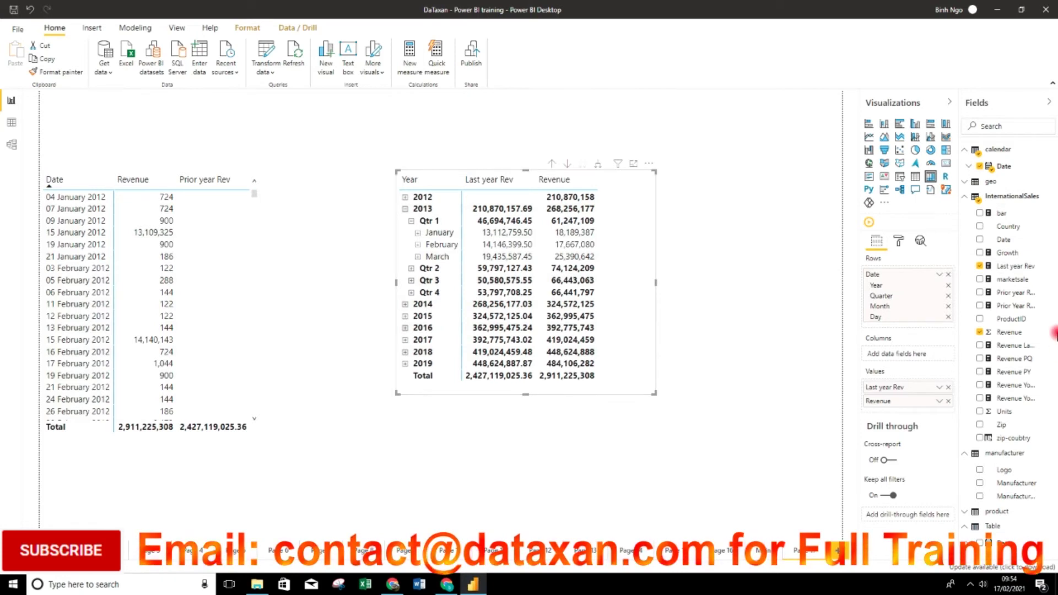
Step: Create a quick measure for the year-over-year change of Sum of Revenue, using the calendar table's Date
{"action": "right_click", "coordinate": [1008, 334]}
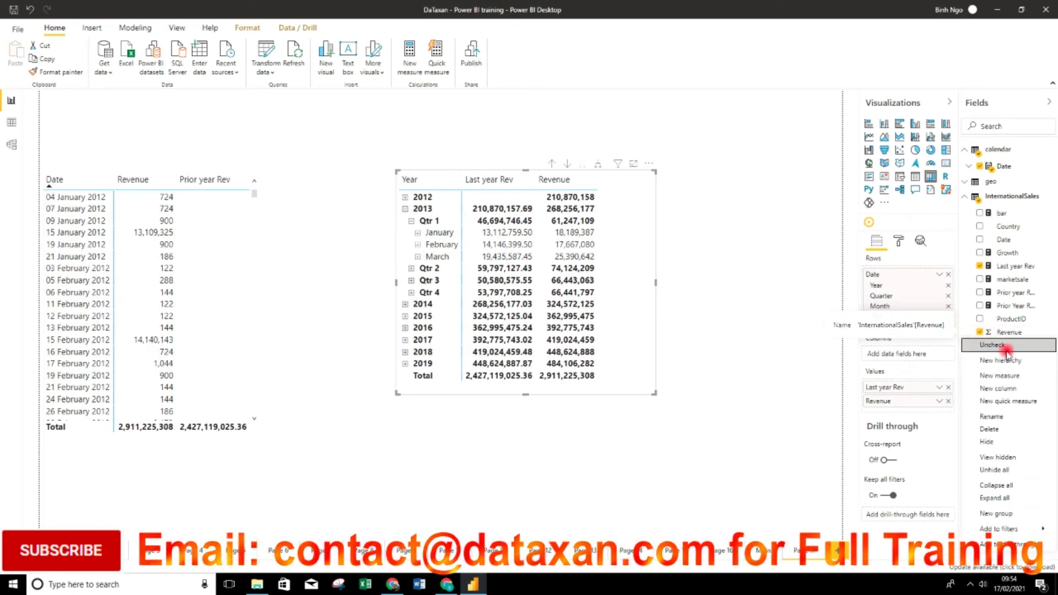
{"action": "key", "text": "Escape"}
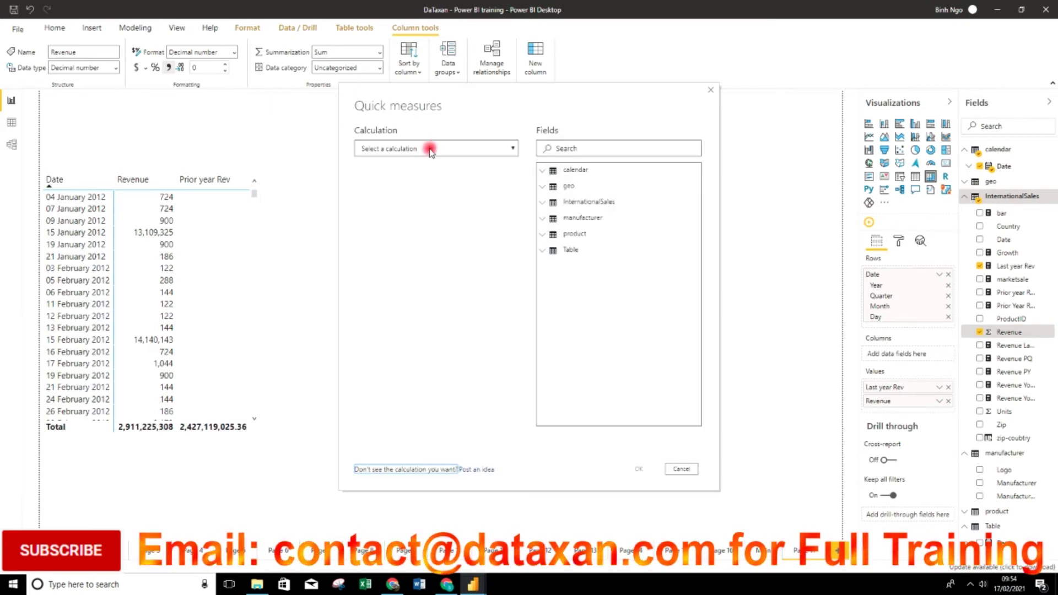
{"action": "left_click", "coordinate": [430, 149]}
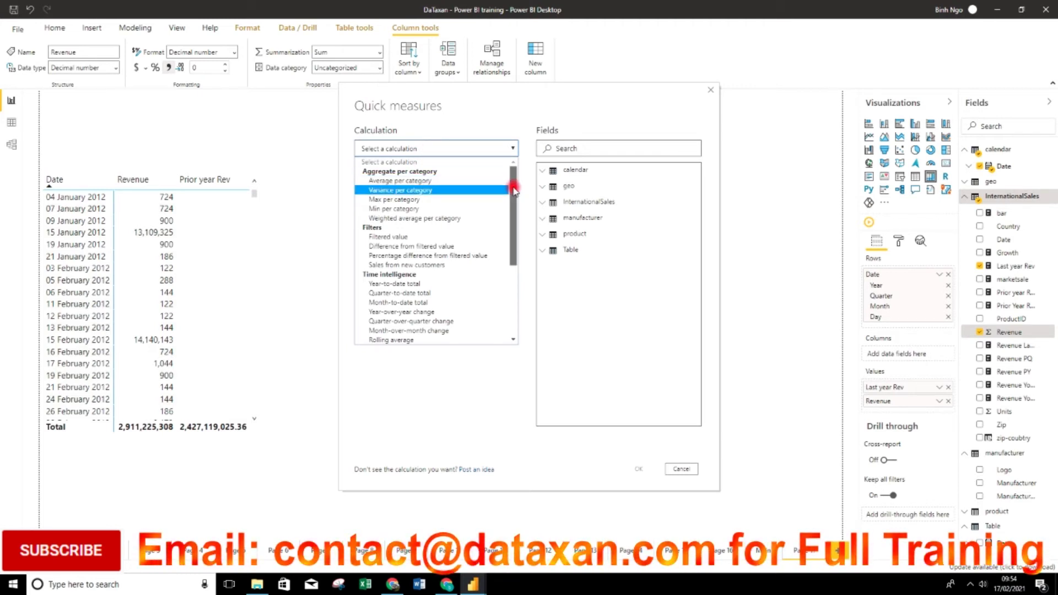
{"action": "left_click_drag", "start_coordinate": [514, 190], "coordinate": [501, 246]}
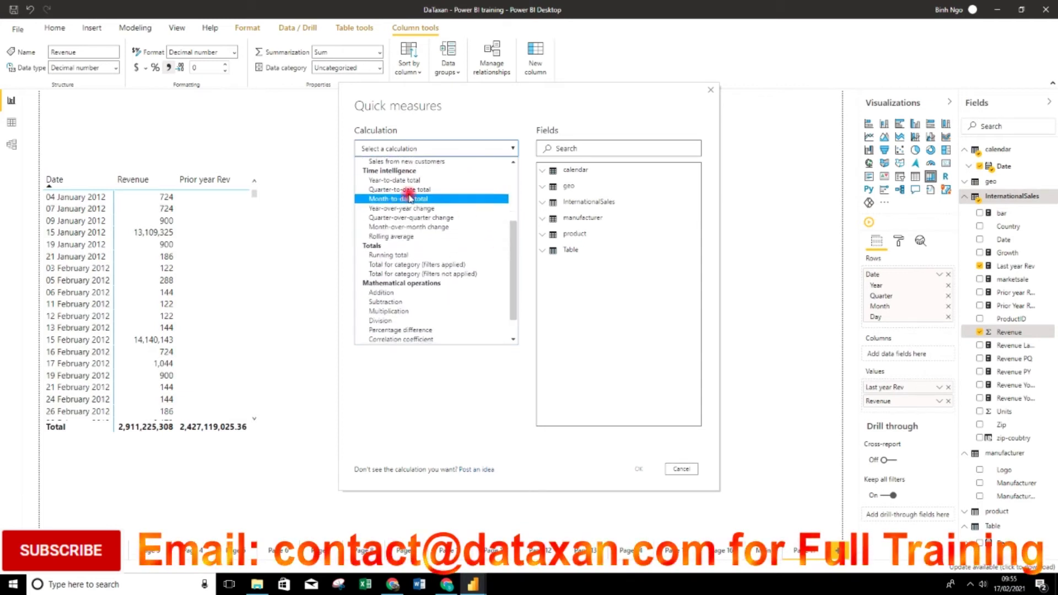
{"action": "left_click", "coordinate": [444, 209]}
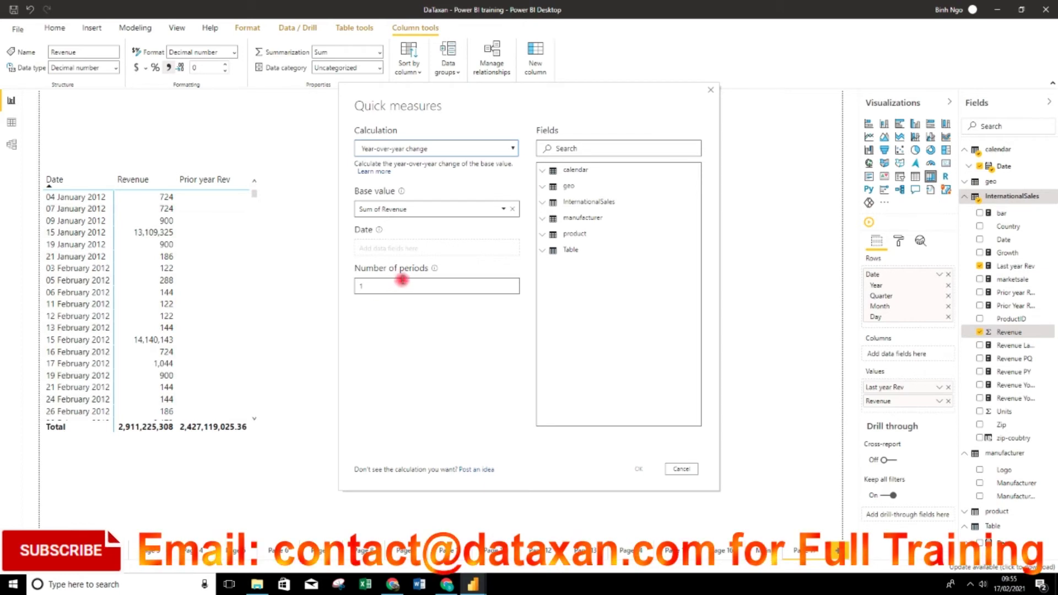
{"action": "left_click", "coordinate": [569, 175]}
{"action": "left_click_drag", "start_coordinate": [571, 187], "coordinate": [413, 248]}
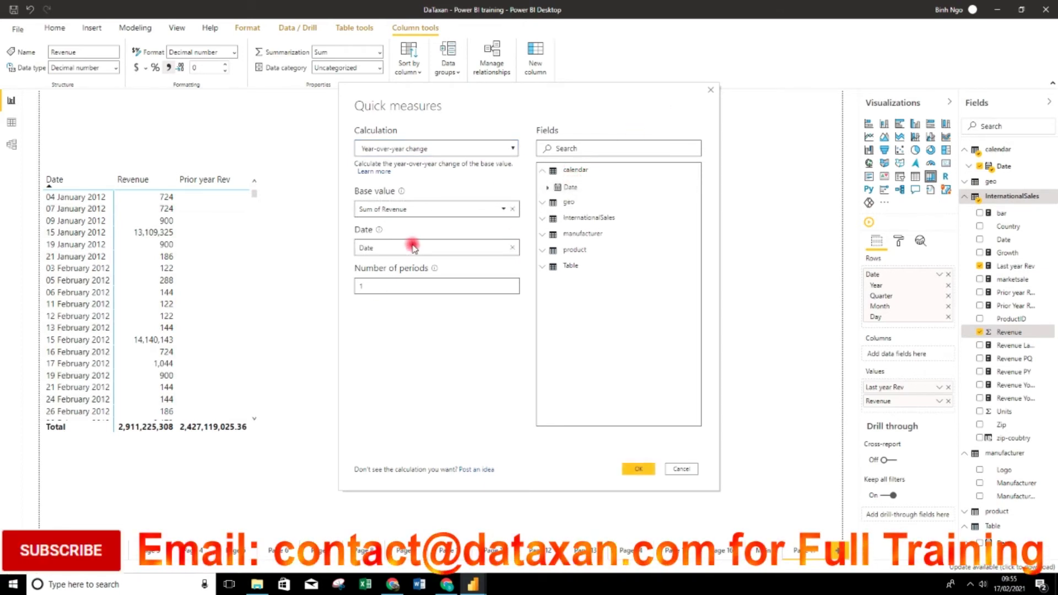
{"action": "left_click", "coordinate": [639, 468]}
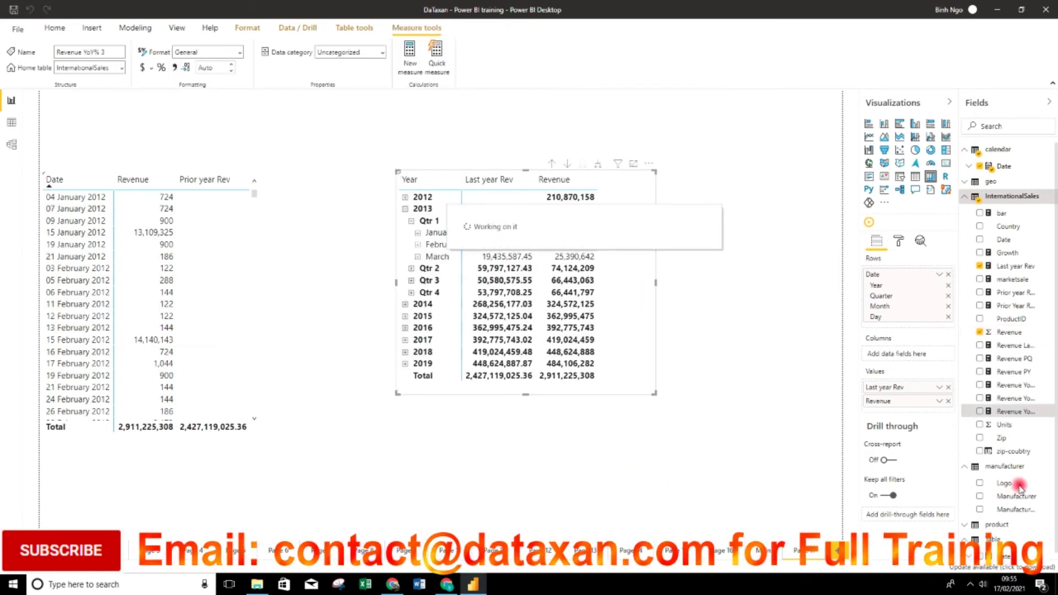
Step: Add the new year-over-year measure to the second matrix and widen the matrix to fit the extra column
{"action": "left_click", "coordinate": [980, 411]}
{"action": "left_click", "coordinate": [744, 296]}
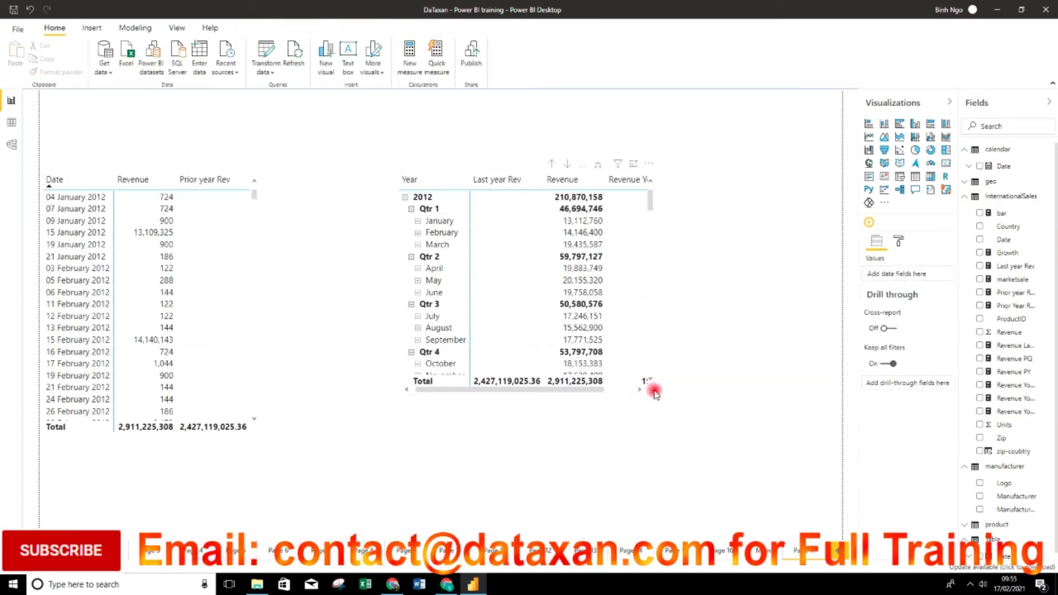
{"action": "left_click_drag", "start_coordinate": [655, 392], "coordinate": [771, 414]}
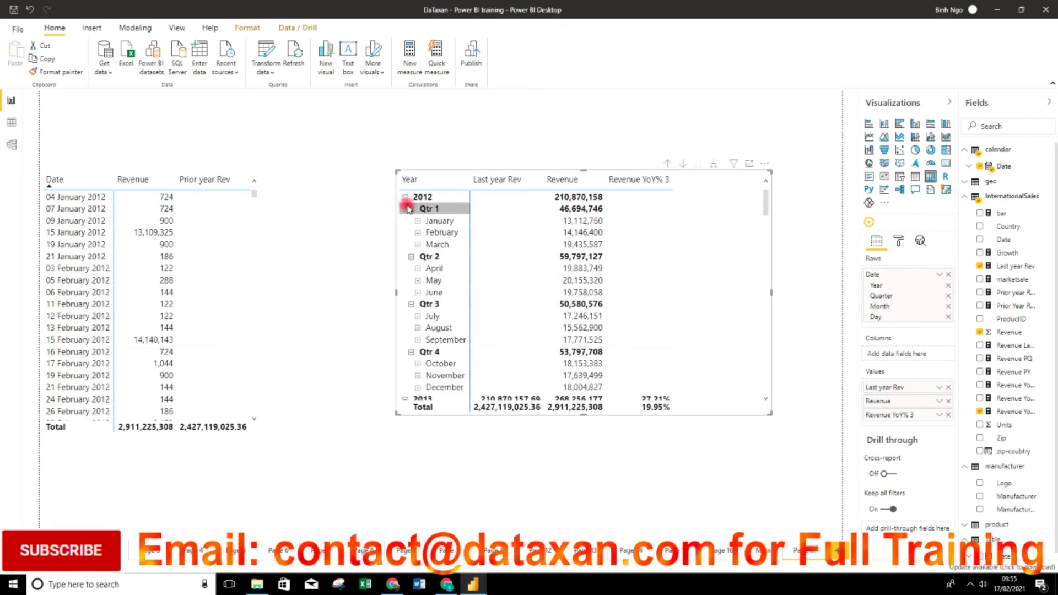
Step: Collapse all levels of the second matrix so it lists only the years, and deselect the matrix
{"action": "right_click", "coordinate": [408, 208]}
{"action": "left_click", "coordinate": [472, 208]}
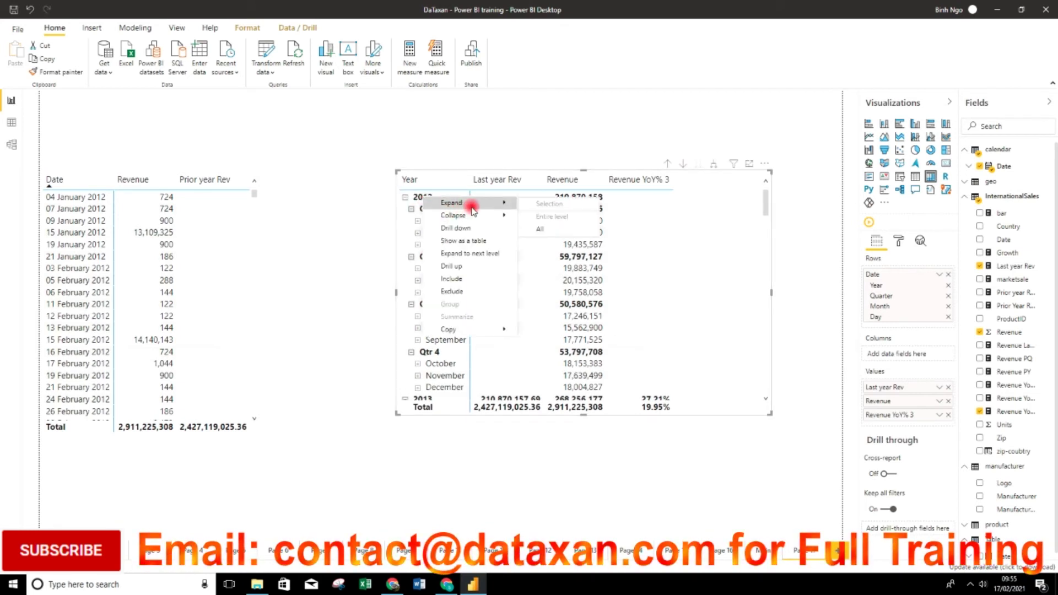
{"action": "mouse_move", "coordinate": [511, 219]}
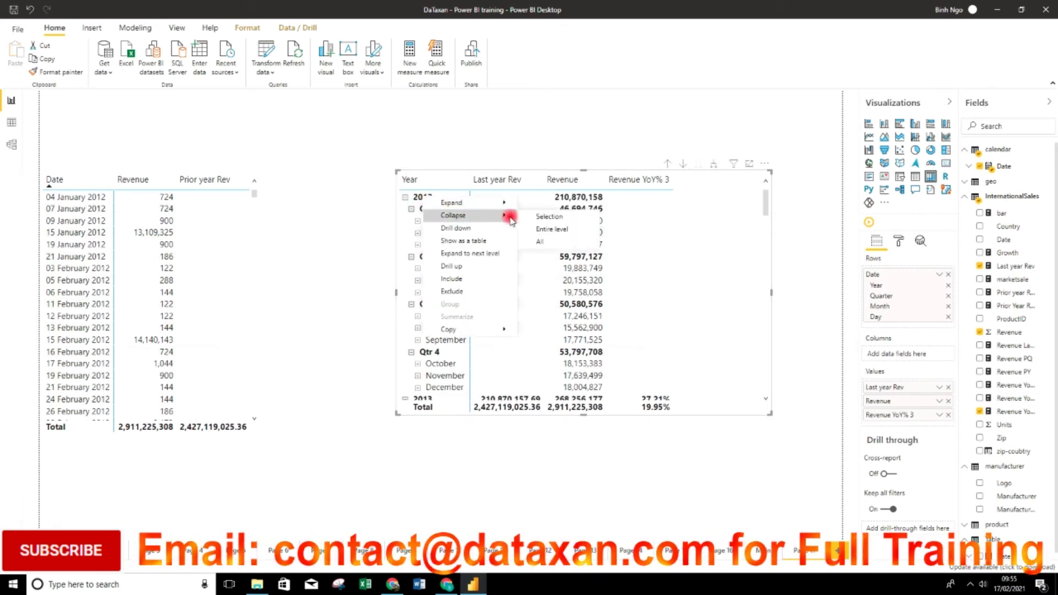
{"action": "left_click", "coordinate": [540, 240]}
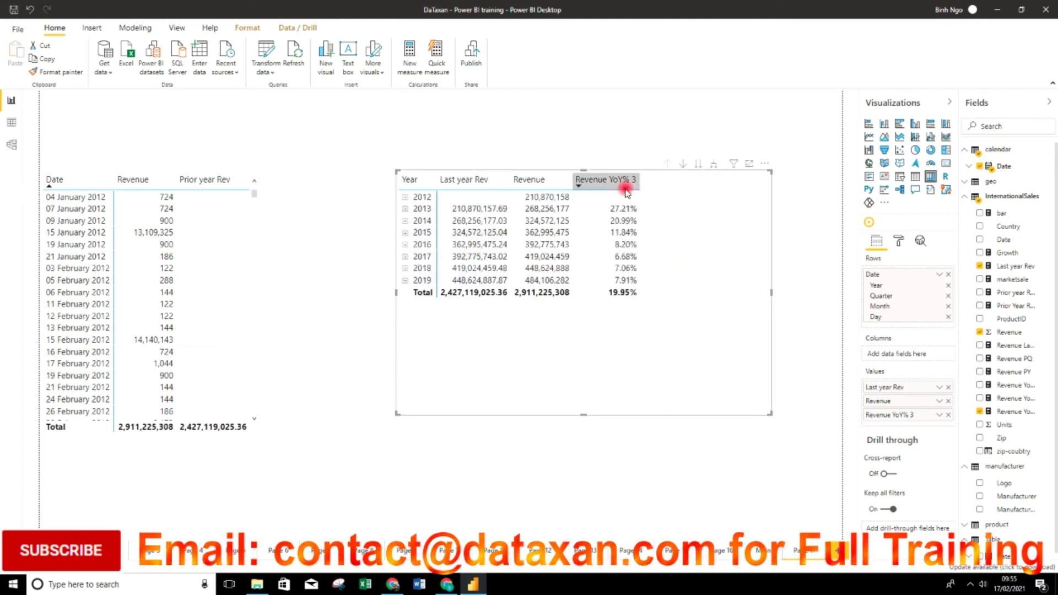
{"action": "left_click", "coordinate": [809, 295]}
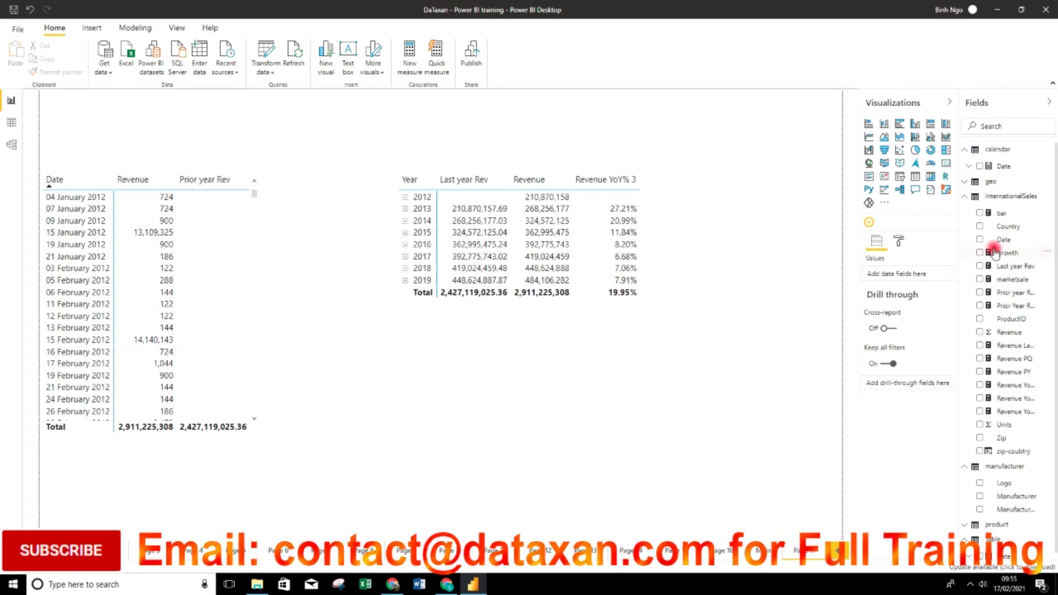
Step: Expand the calendar table's Date field down to the levels of its Date Hierarchy
{"action": "mouse_move", "coordinate": [988, 248]}
{"action": "left_mouse_down"}
{"action": "mouse_move", "coordinate": [1011, 239]}
{"action": "mouse_move", "coordinate": [973, 239]}
{"action": "mouse_move", "coordinate": [1015, 249]}
{"action": "mouse_move", "coordinate": [982, 184]}
{"action": "left_mouse_up"}
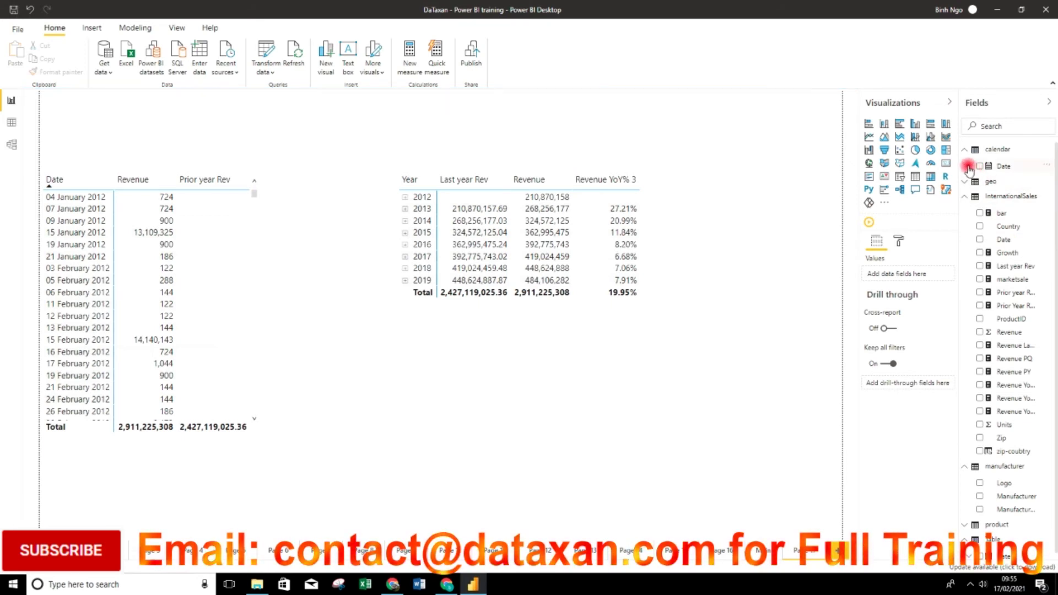
{"action": "left_click", "coordinate": [971, 167]}
{"action": "left_click", "coordinate": [972, 180]}
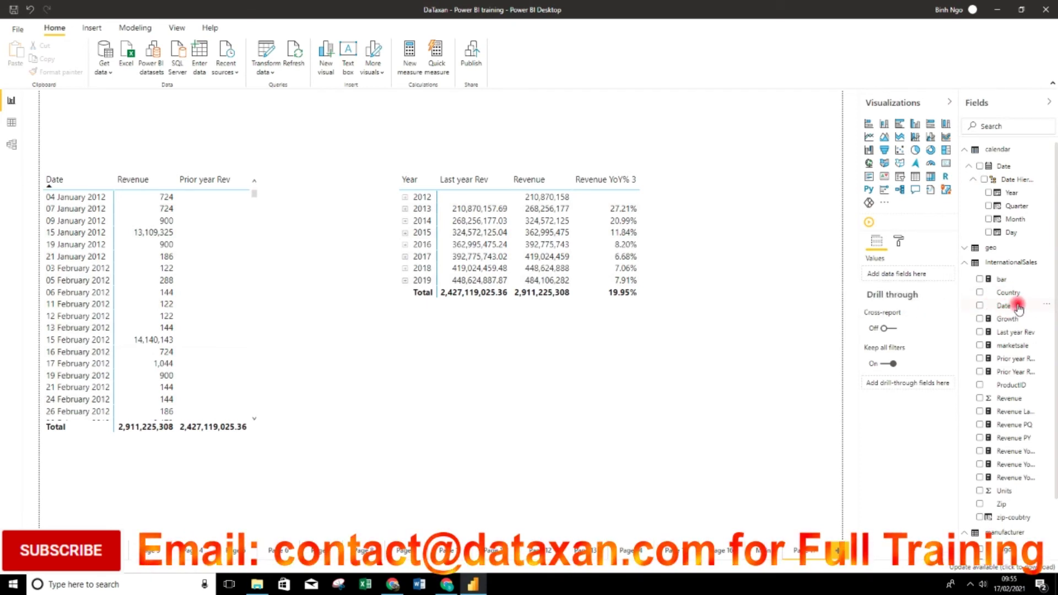
Step: Delete the relationship between the calendar and InternationalSales tables in the data model
{"action": "left_click", "coordinate": [10, 147]}
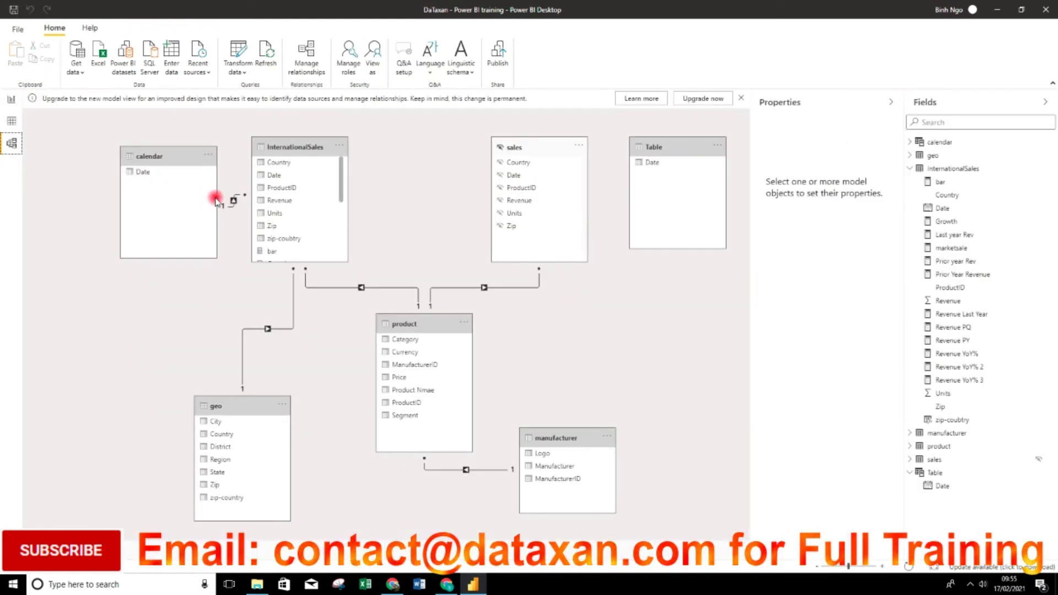
{"action": "left_click", "coordinate": [234, 202]}
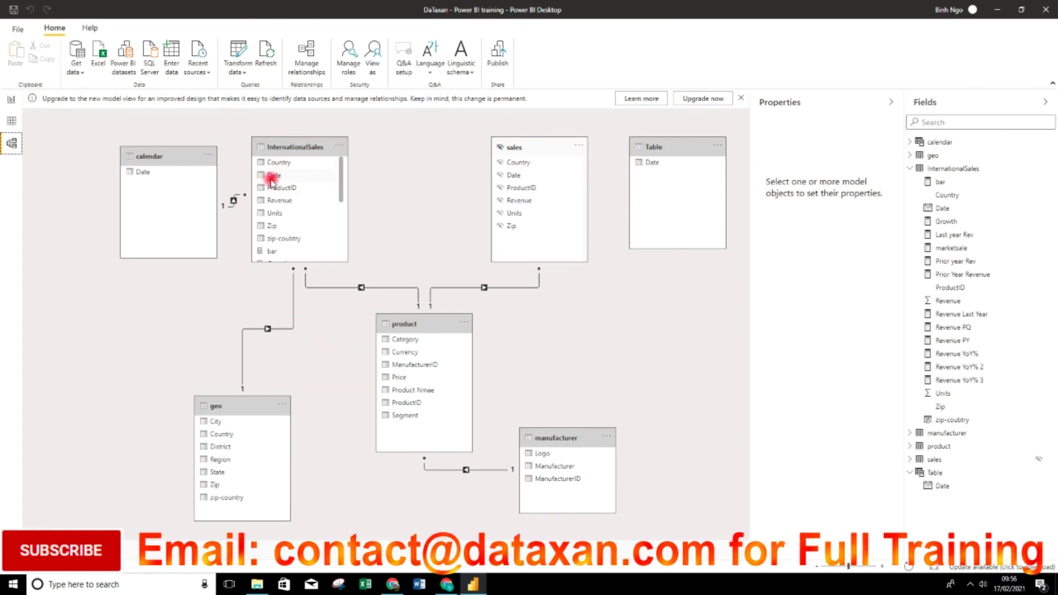
{"action": "left_click", "coordinate": [233, 202]}
{"action": "right_click", "coordinate": [234, 204]}
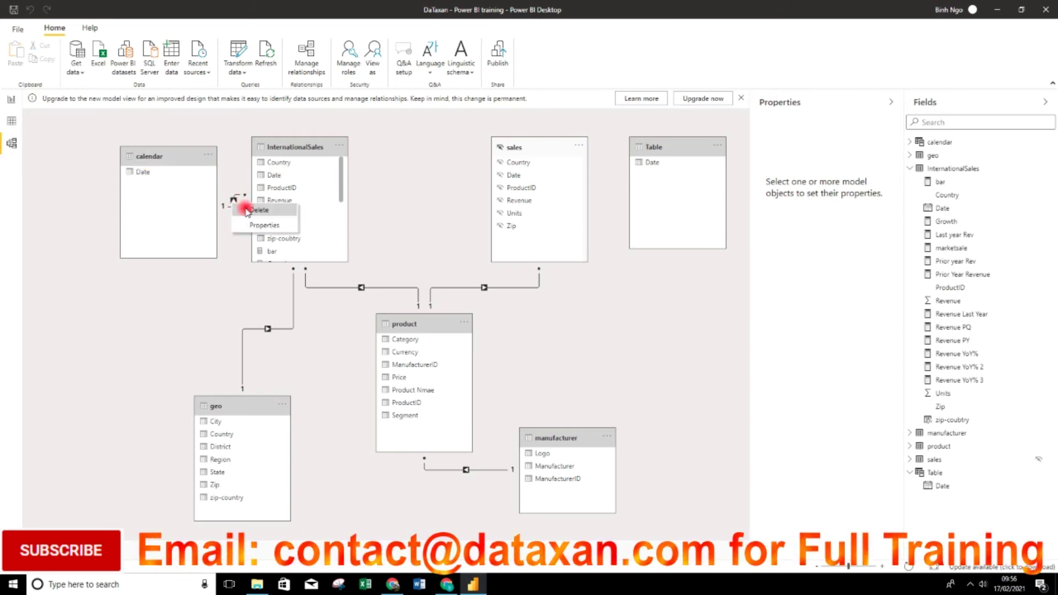
{"action": "left_click", "coordinate": [246, 211]}
{"action": "left_click", "coordinate": [571, 306]}
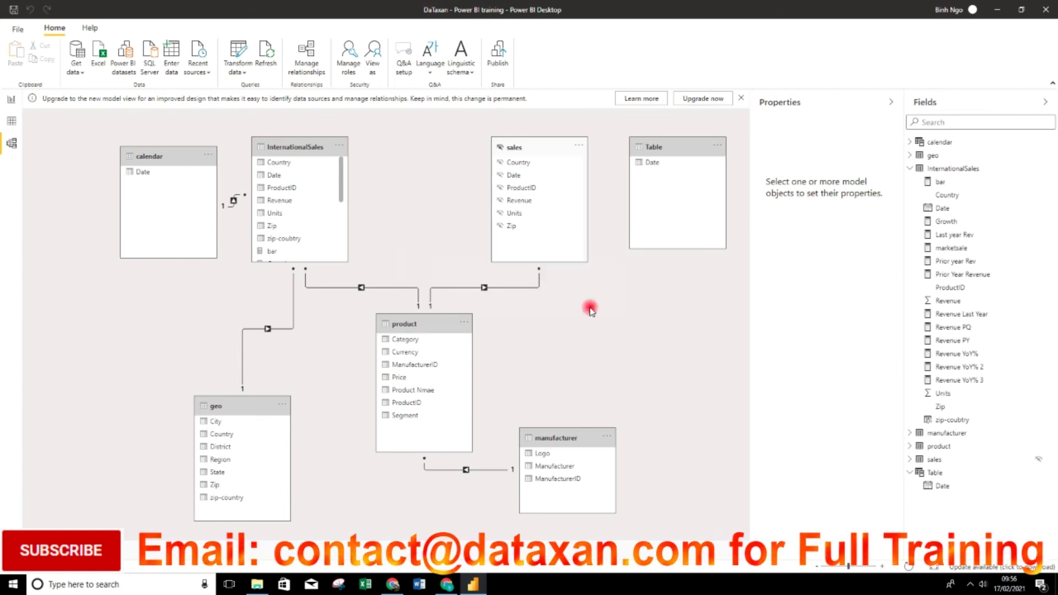
Step: Return to the report and expand the Date Hierarchy under the InternationalSales table's Date field
{"action": "left_click", "coordinate": [10, 100]}
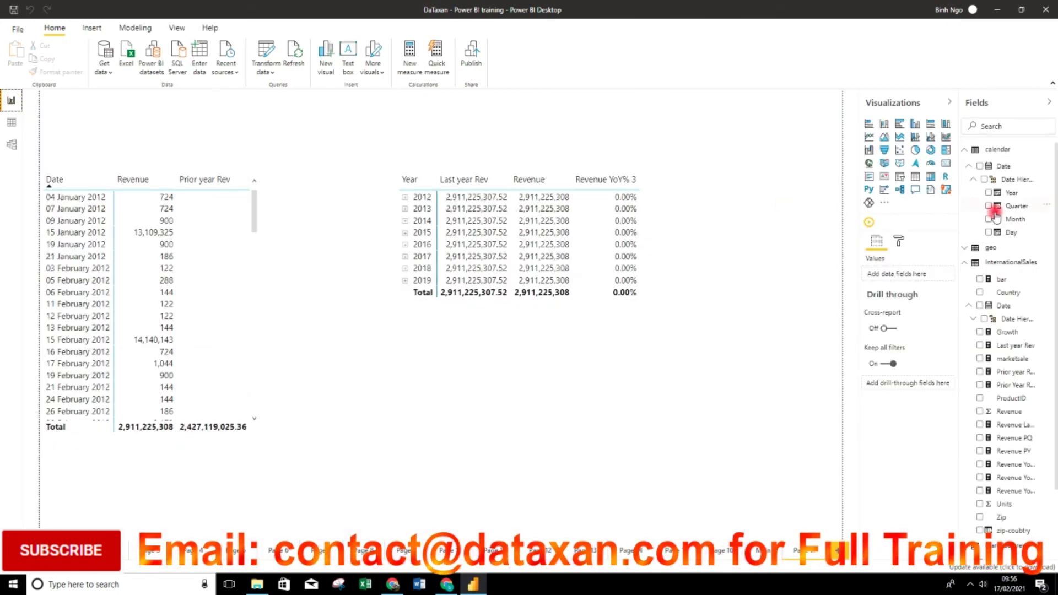
{"action": "left_click_drag", "start_coordinate": [974, 318], "coordinate": [986, 330]}
{"action": "left_click", "coordinate": [972, 322]}
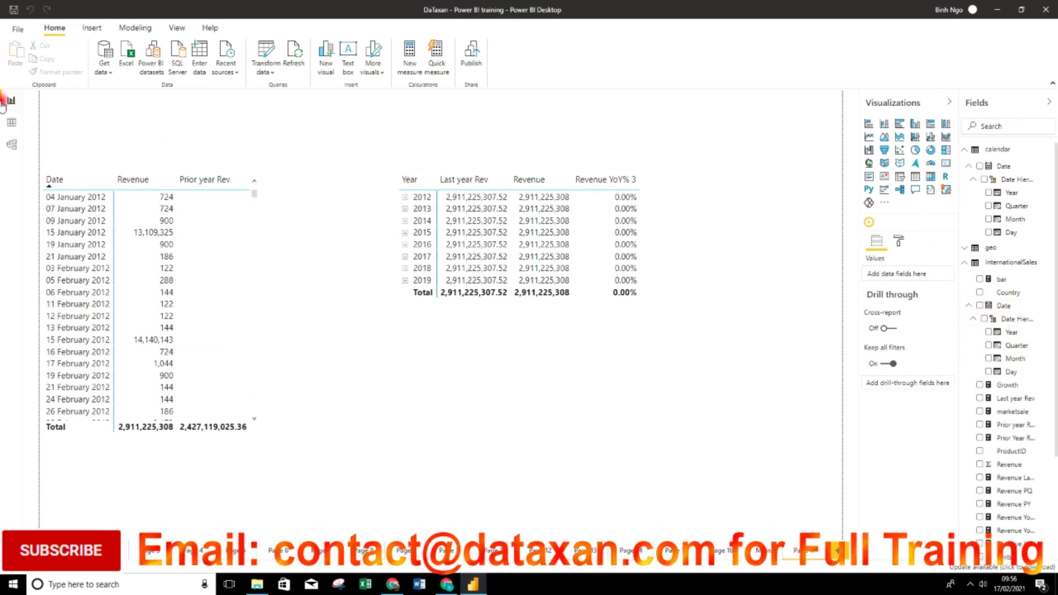
Step: Relate the calendar Date to the InternationalSales Date again in the model, and check the InternationalSales Date field back in the report
{"action": "left_click", "coordinate": [11, 144]}
{"action": "left_click_drag", "start_coordinate": [176, 174], "coordinate": [267, 176]}
{"action": "left_click", "coordinate": [11, 100]}
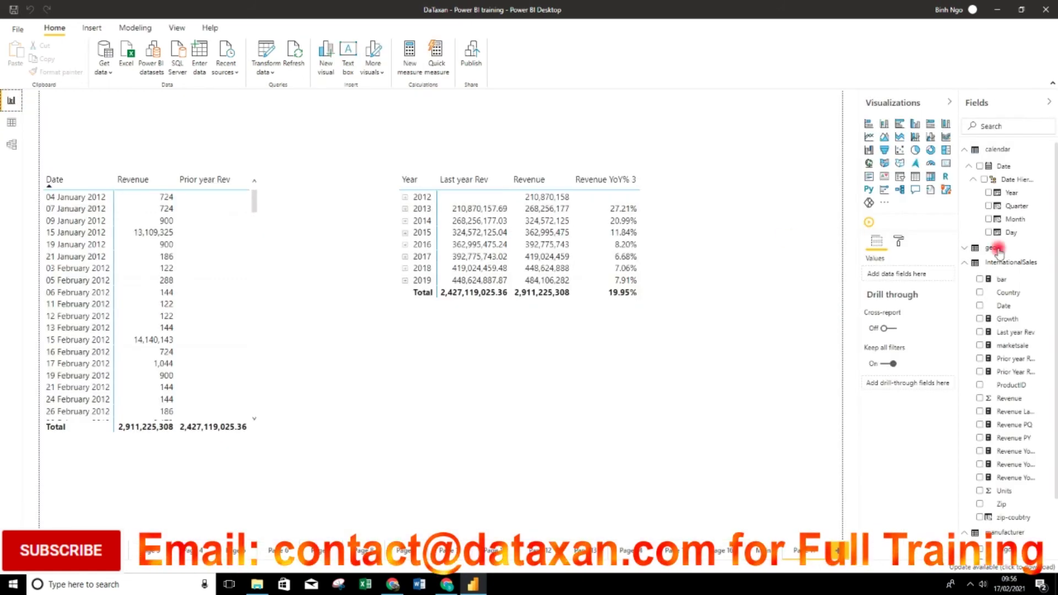
{"action": "left_click", "coordinate": [1004, 306]}
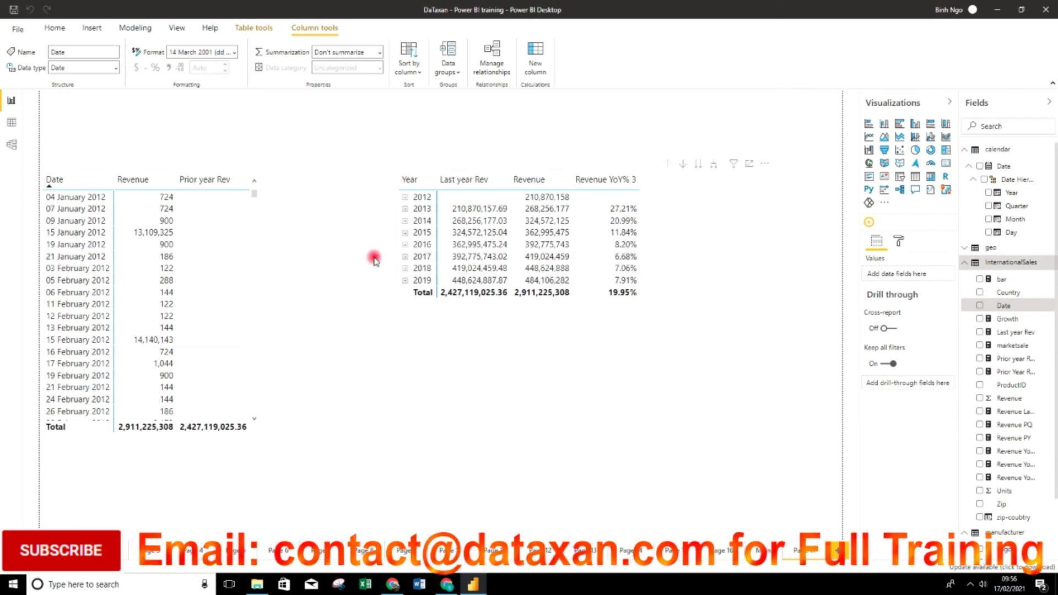
{"action": "left_click", "coordinate": [790, 346]}
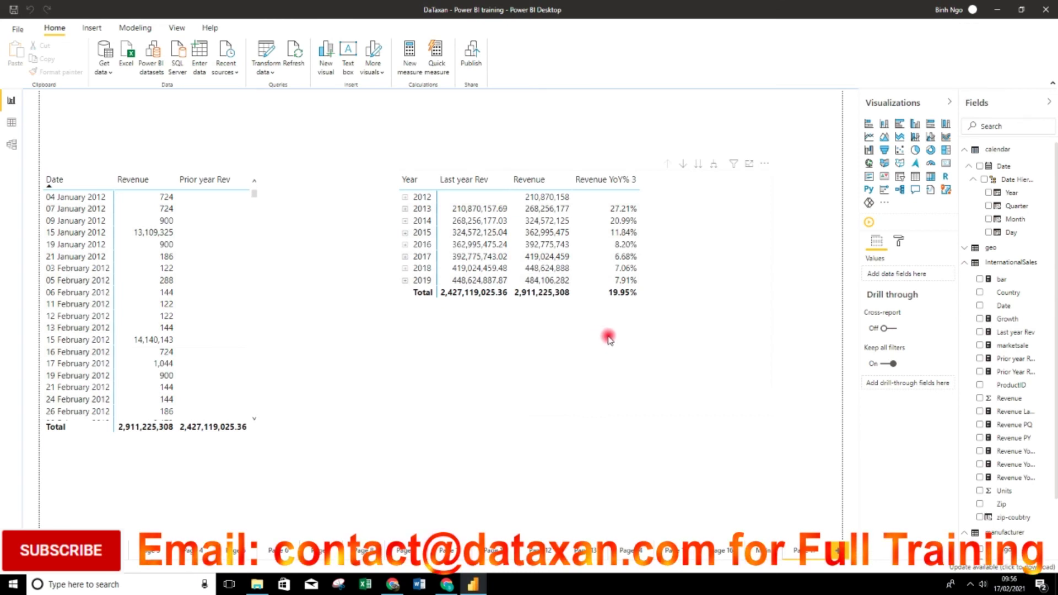